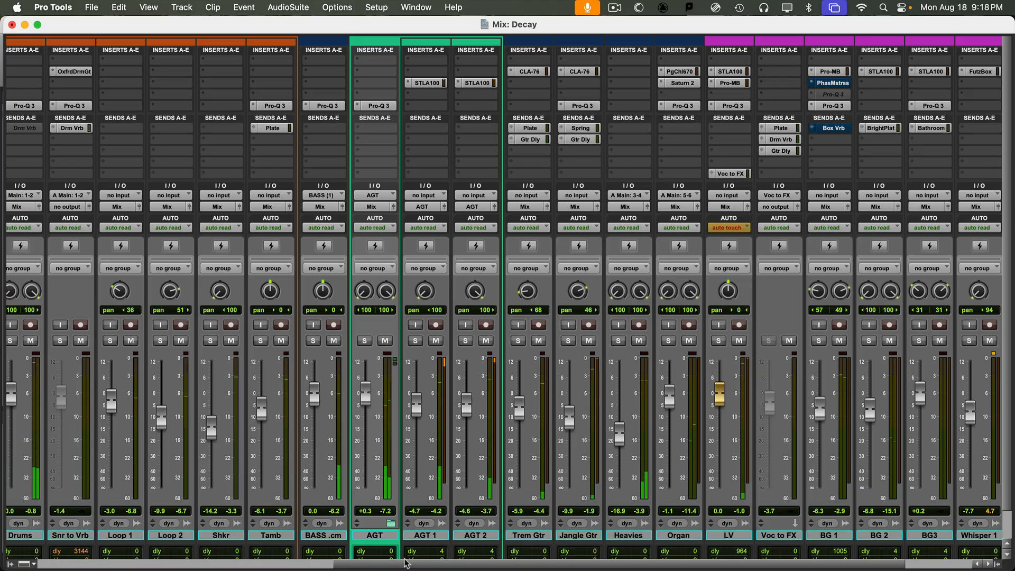
- Scroll the mixer and select Whisper 2, then the Drums through BG 1 tracks
drag(392, 565, 569, 566)
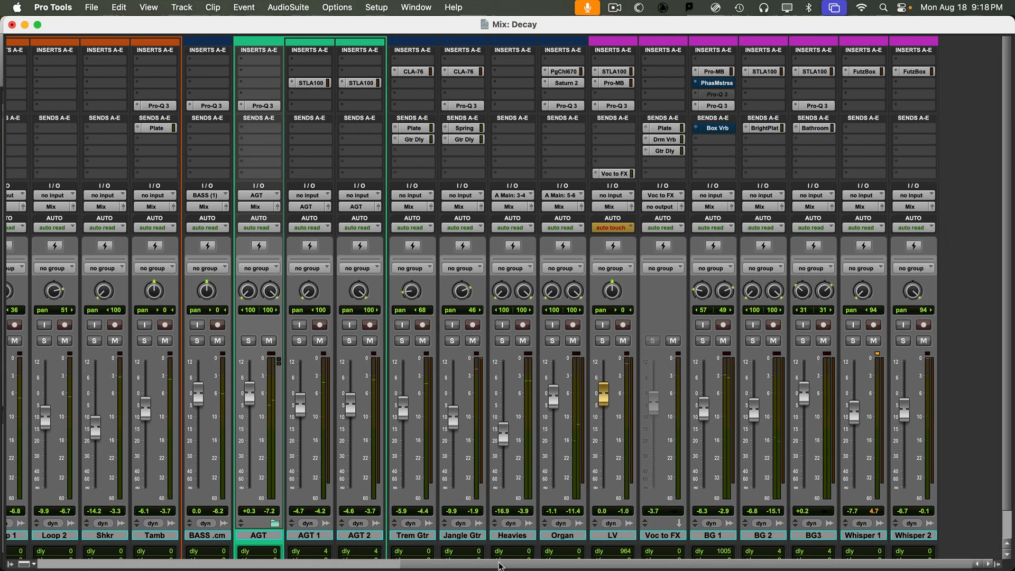
drag(501, 566, 696, 560)
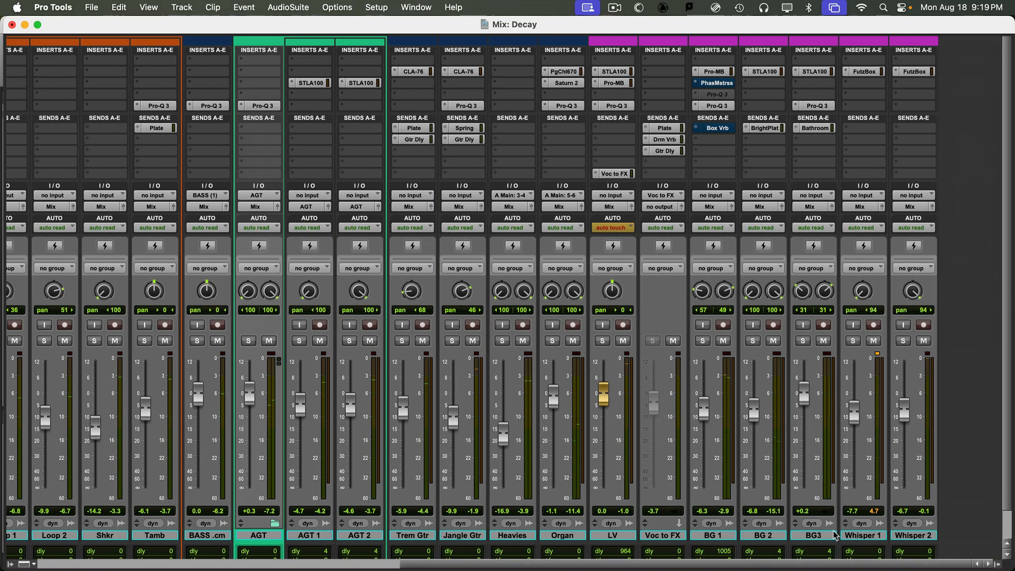
click(910, 535)
drag(578, 566, 402, 566)
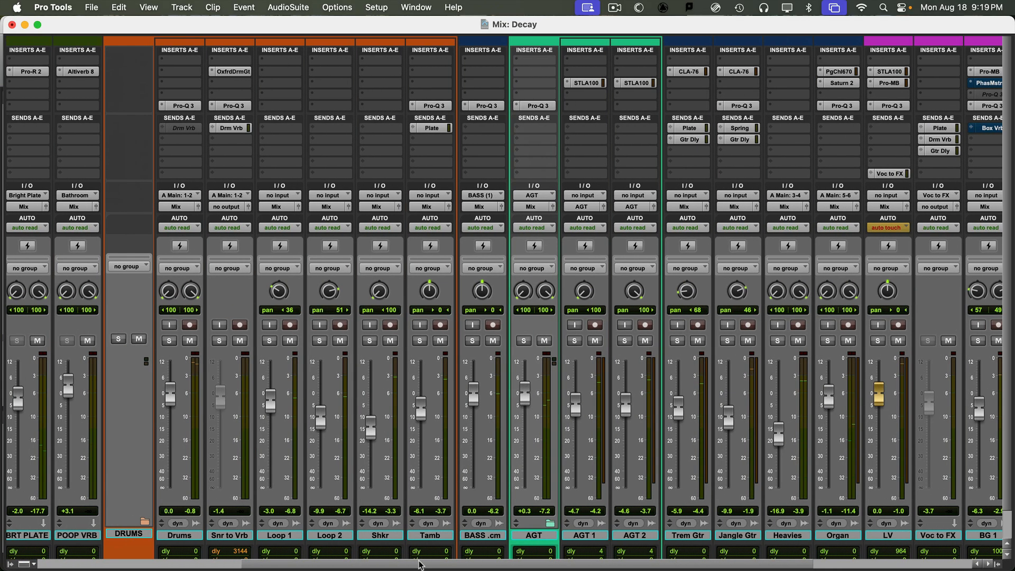
shift+click(168, 536)
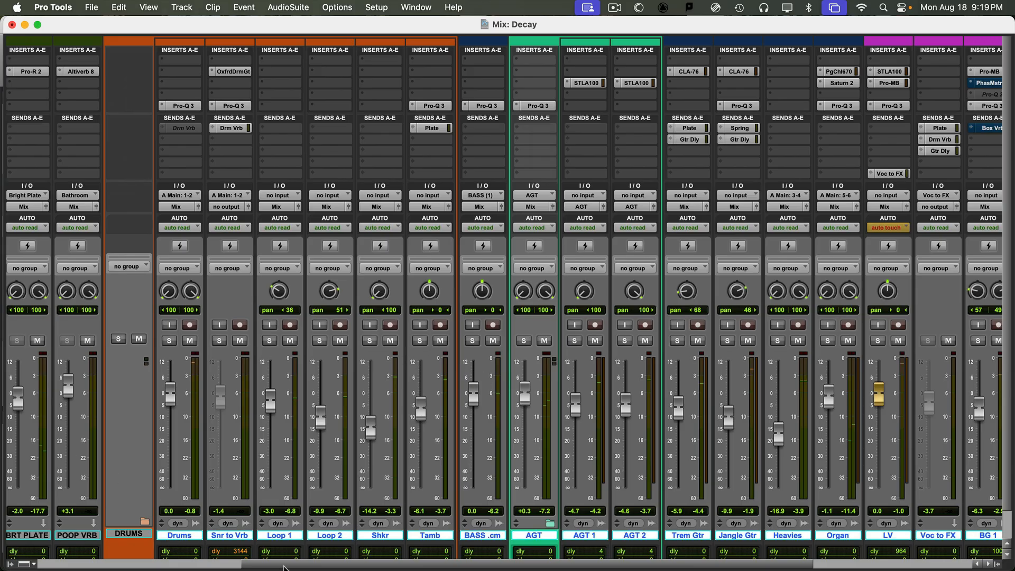
- Scroll to the leftmost strips and end with only the MIX track selected
drag(316, 566, 135, 565)
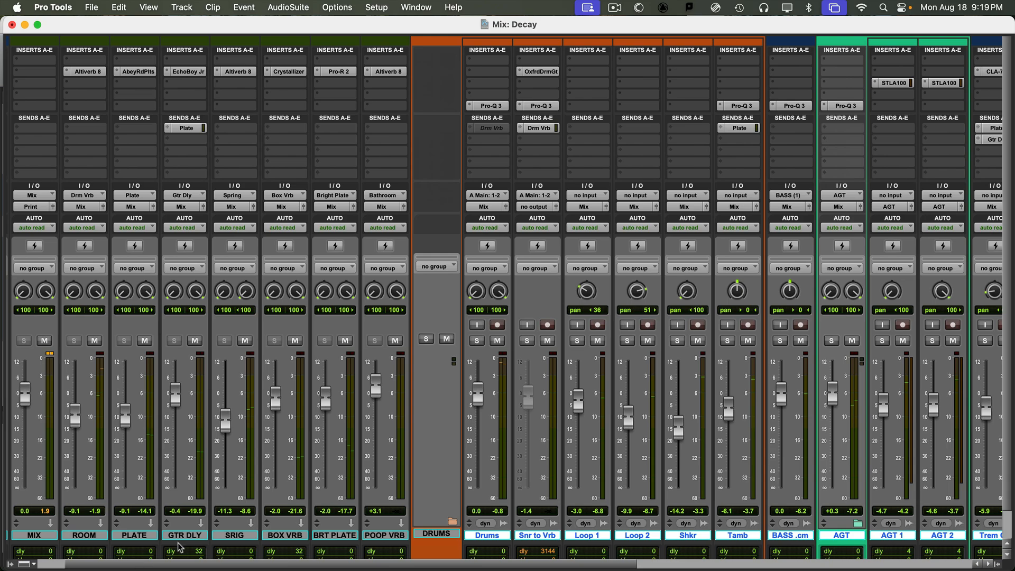
drag(275, 566, 138, 559)
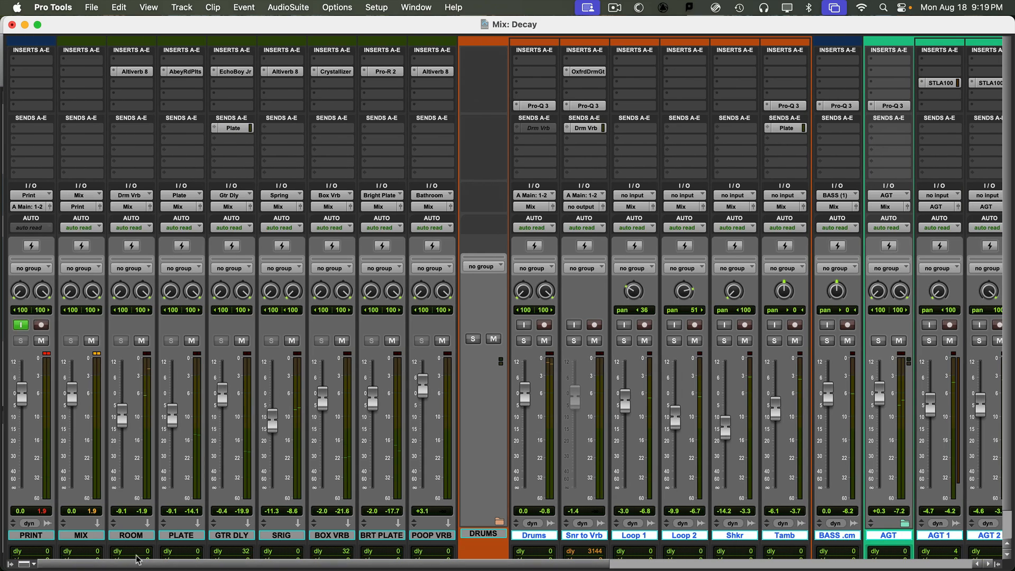
shift+click(127, 540)
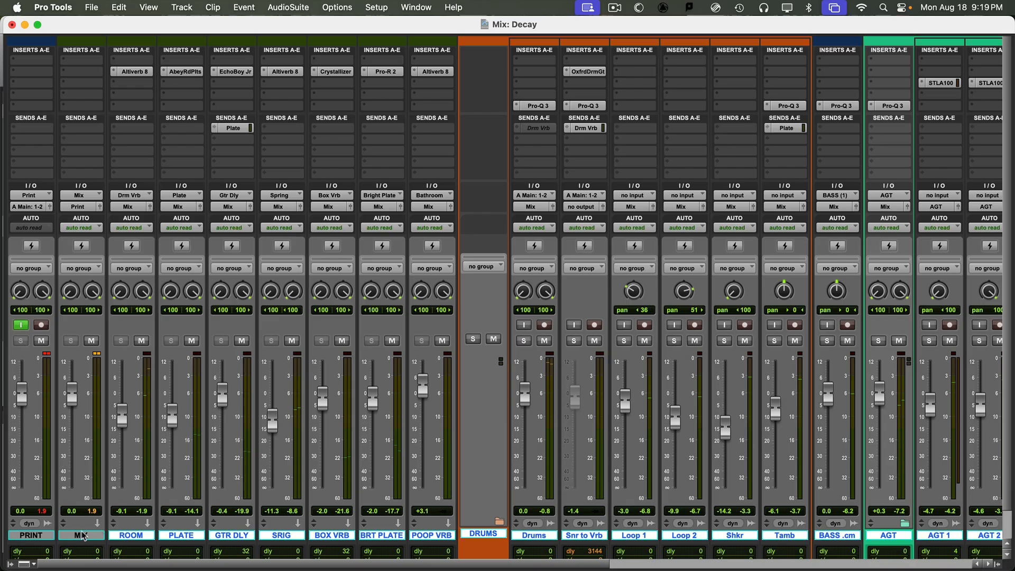
shift+click(80, 536)
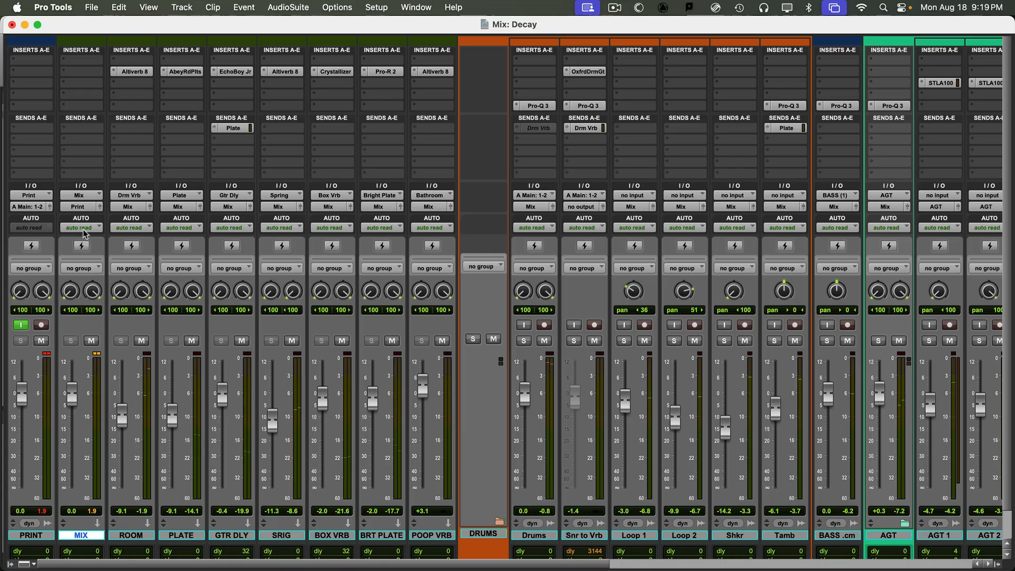
click(37, 537)
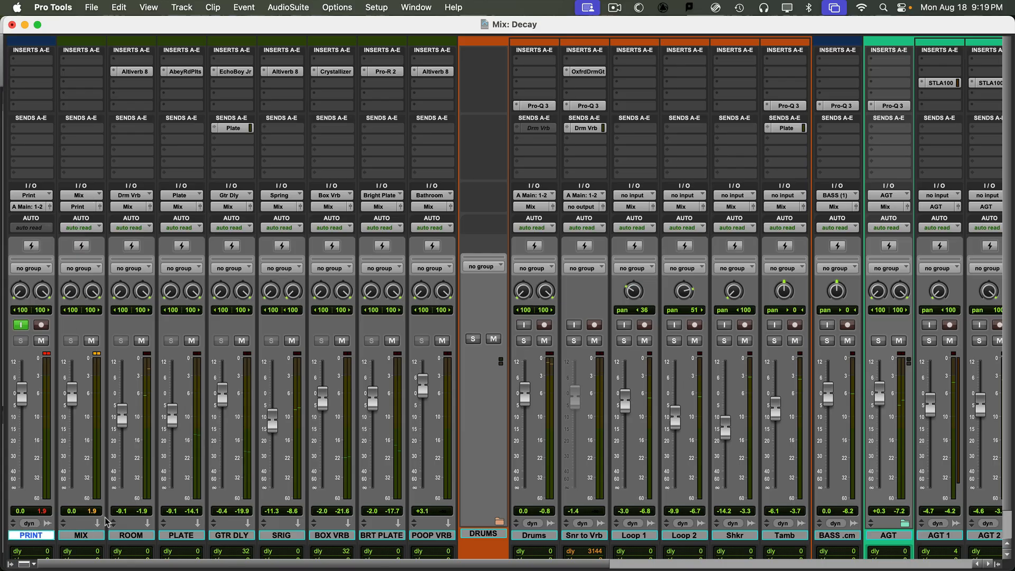
click(94, 537)
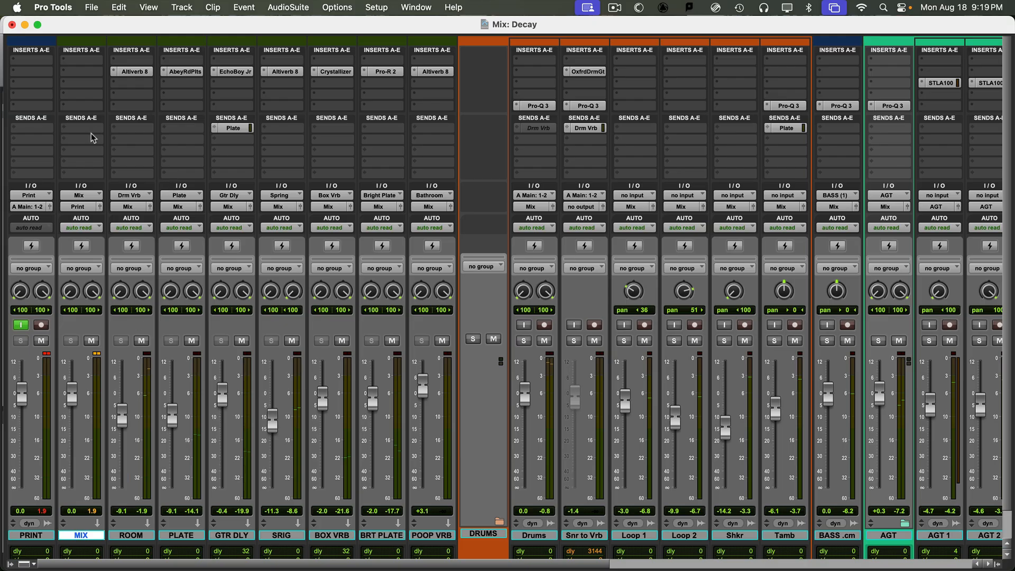
- Insert the Waves L2 (stereo) limiter on the MIX bus's first insert
click(88, 71)
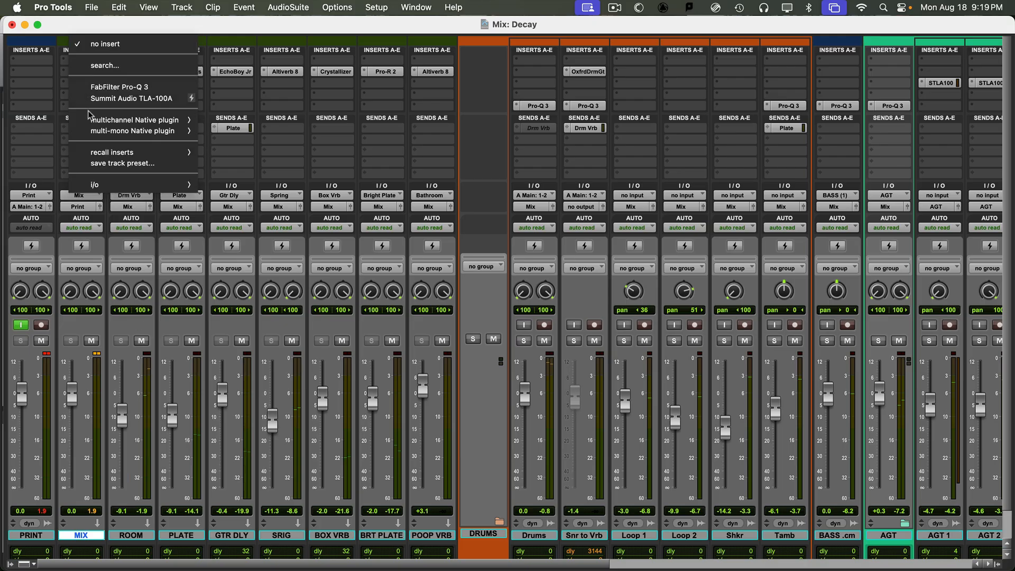
mouse_move(90, 120)
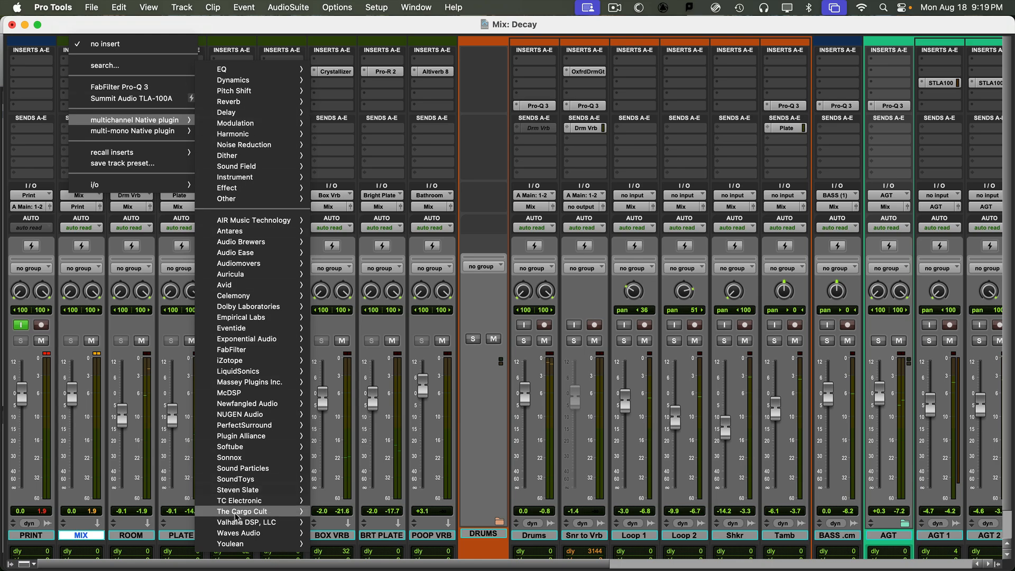
mouse_move(236, 535)
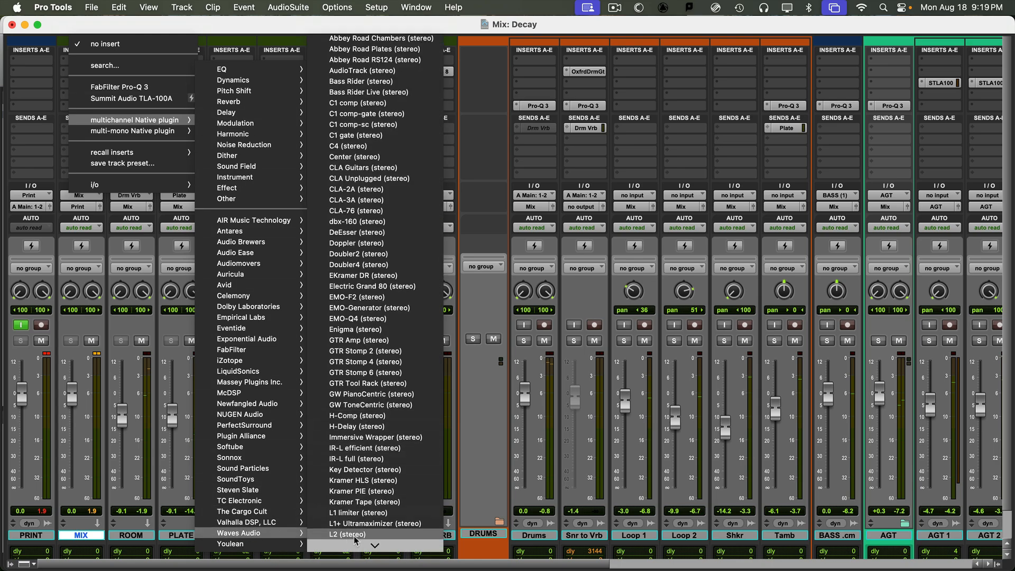
click(354, 534)
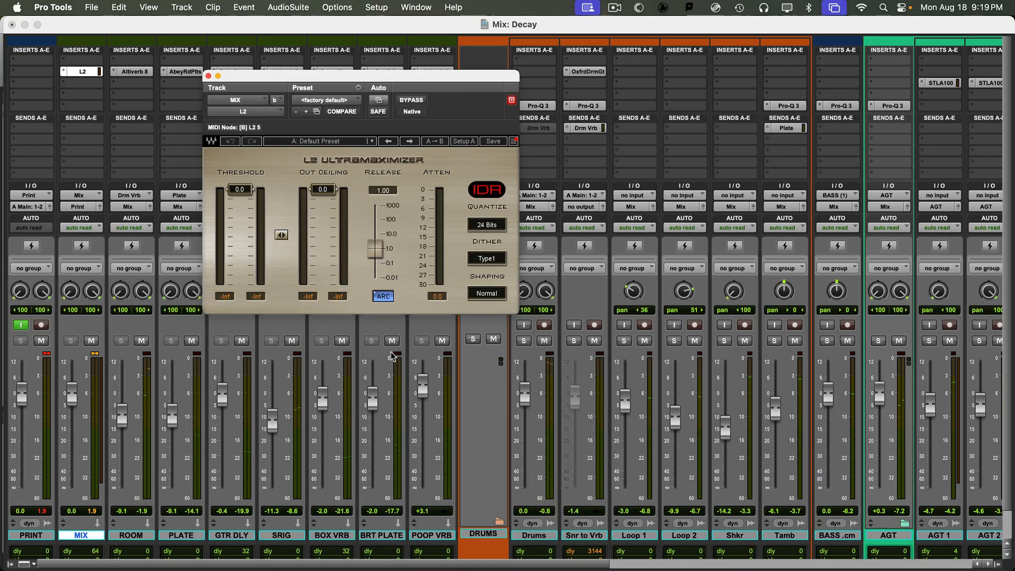
- Play the mix and try L2 thresholds around -3.4 dB, returning near 0 dB, then close it
key(space)
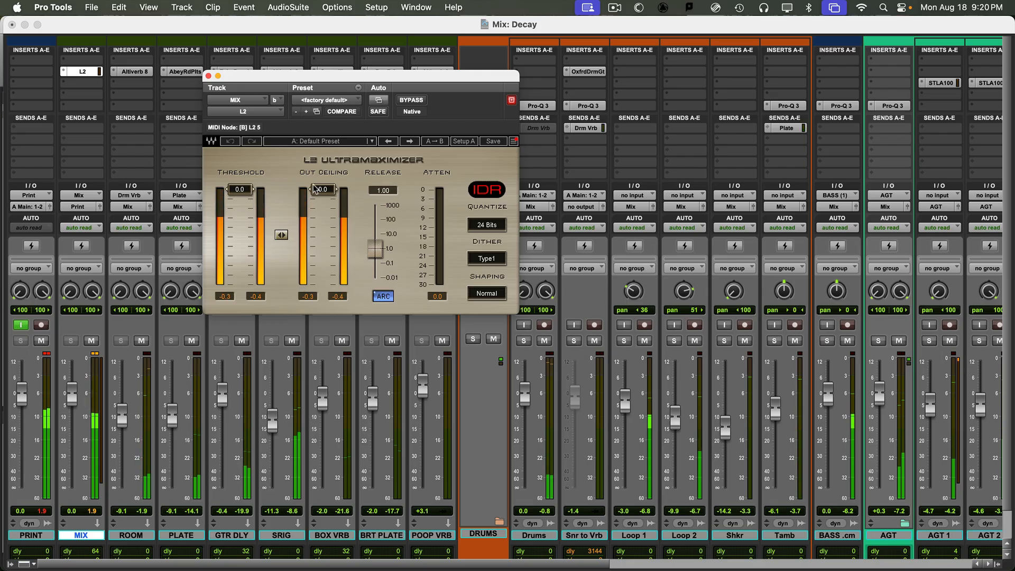
drag(247, 190, 248, 206)
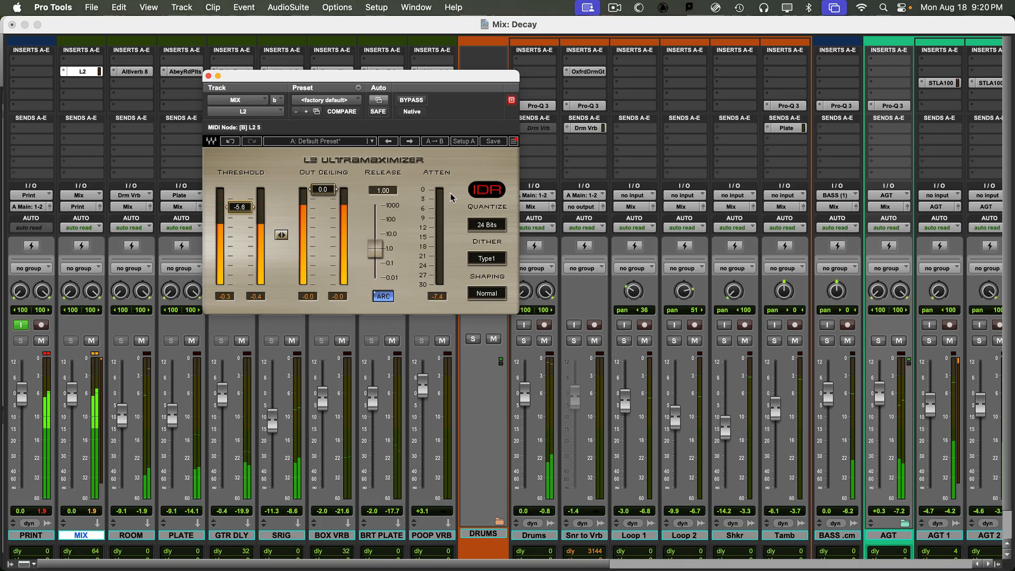
drag(247, 206, 247, 200)
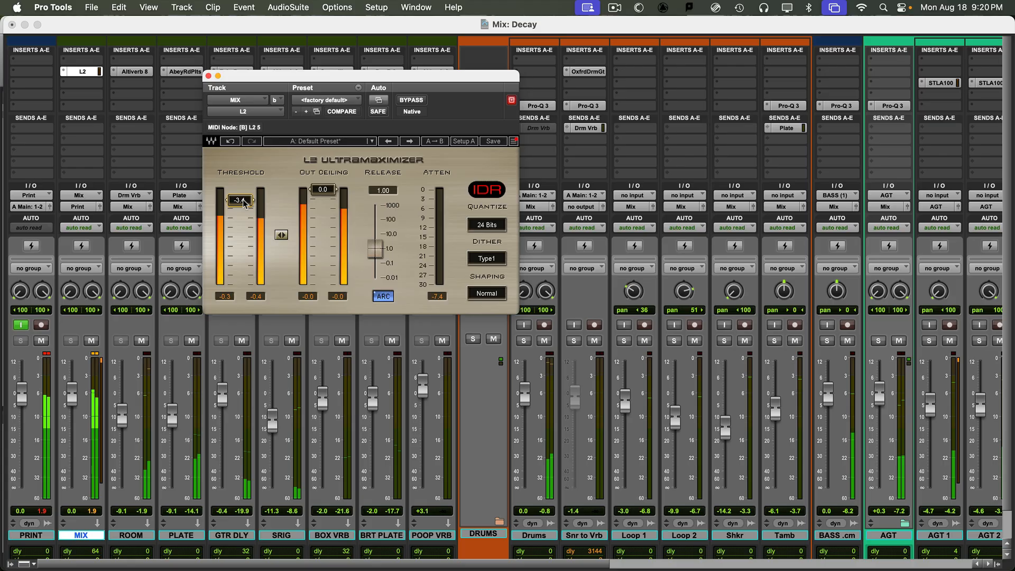
drag(243, 199, 244, 204)
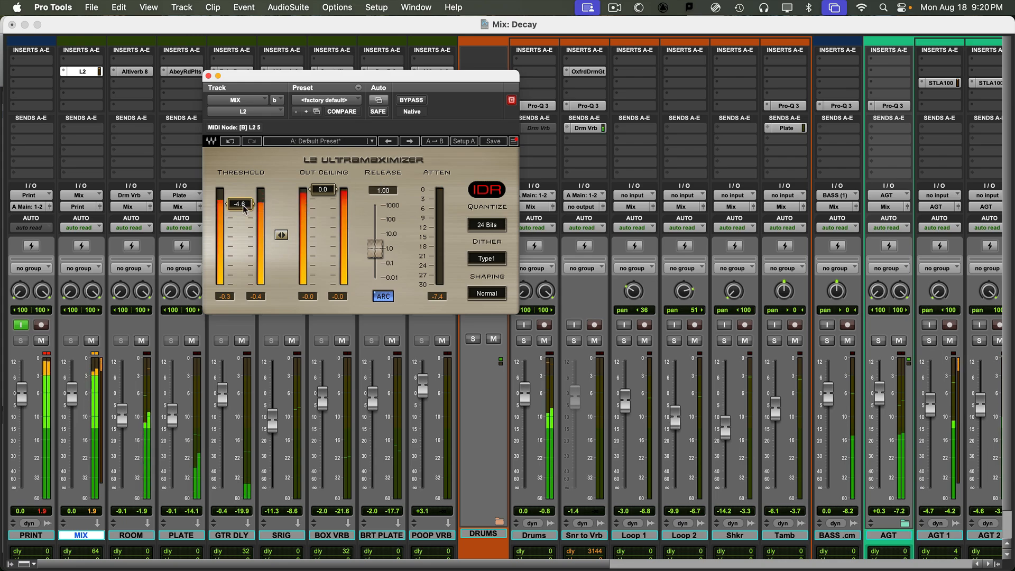
drag(243, 204, 243, 191)
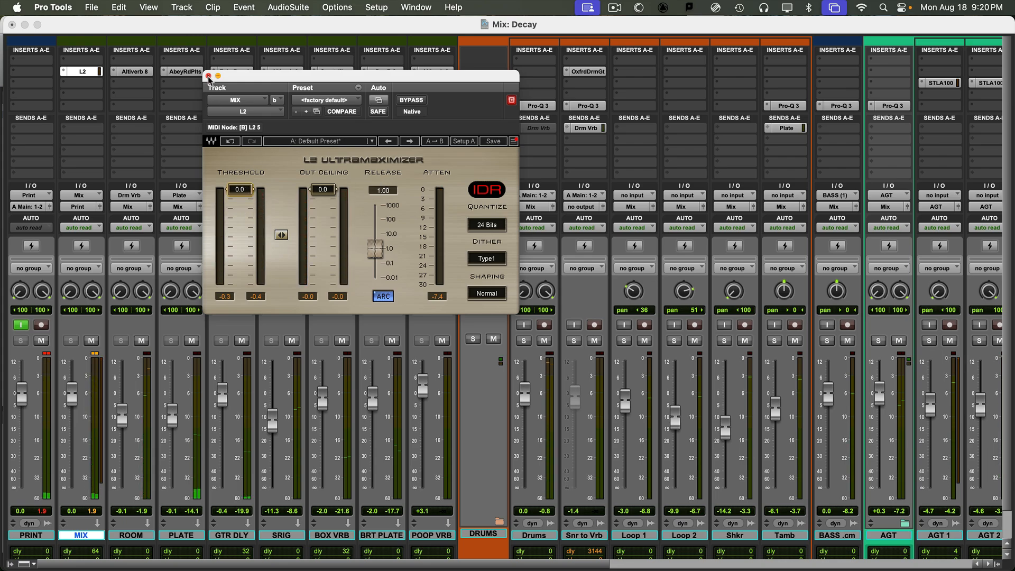
click(208, 75)
- Replace the L2 on the MIX bus with FabFilter Pro-L 2 (stereo)
click(65, 73)
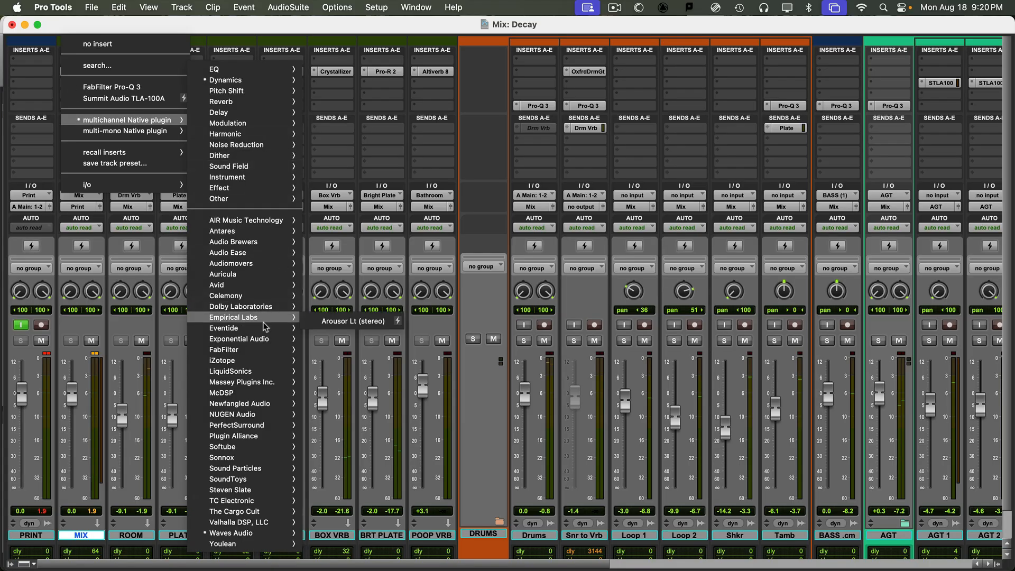
mouse_move(256, 343)
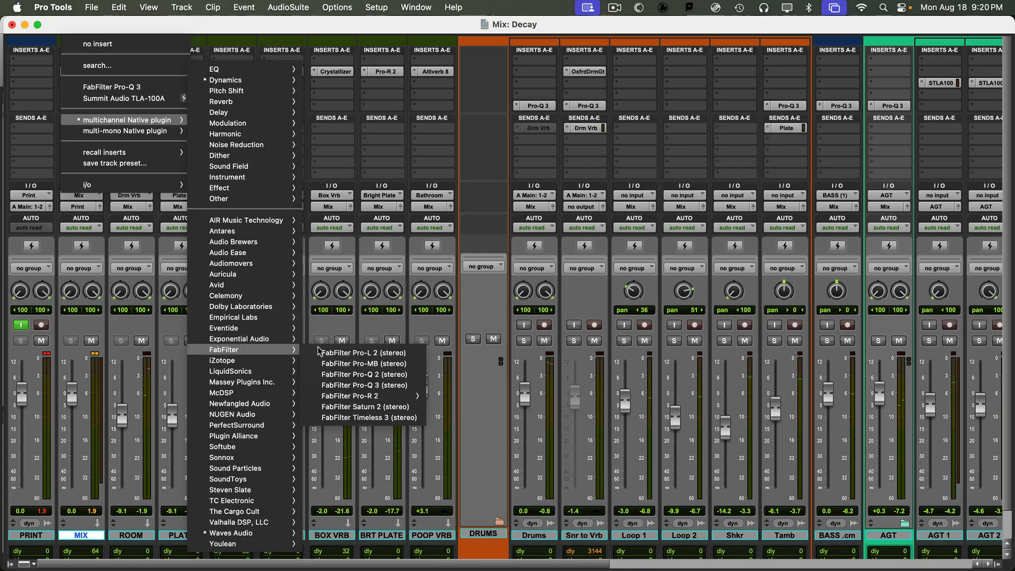
click(399, 353)
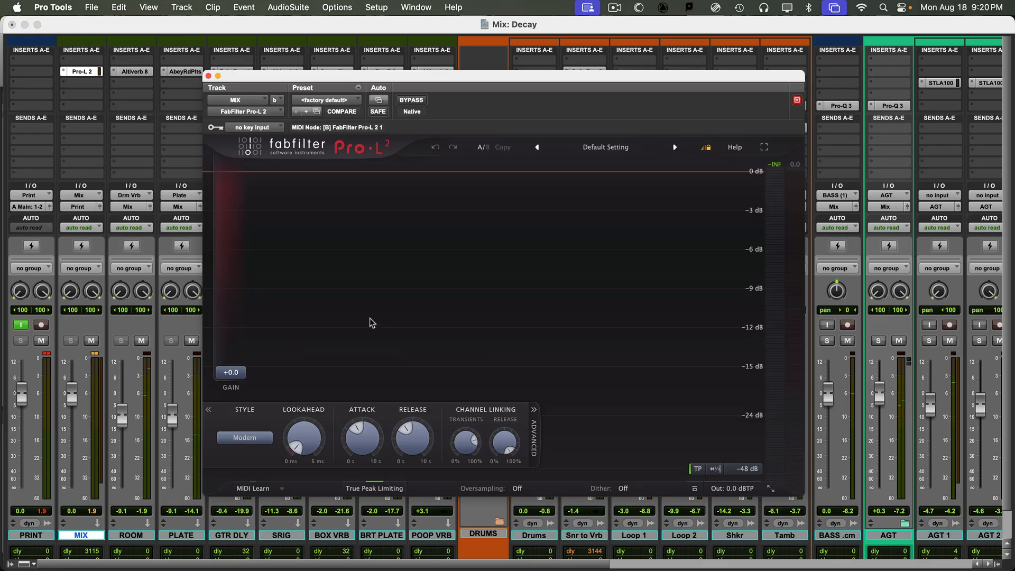
- During playback, switch the Pro-L 2 display mode and raise its gain to +2.2 dB
key(space)
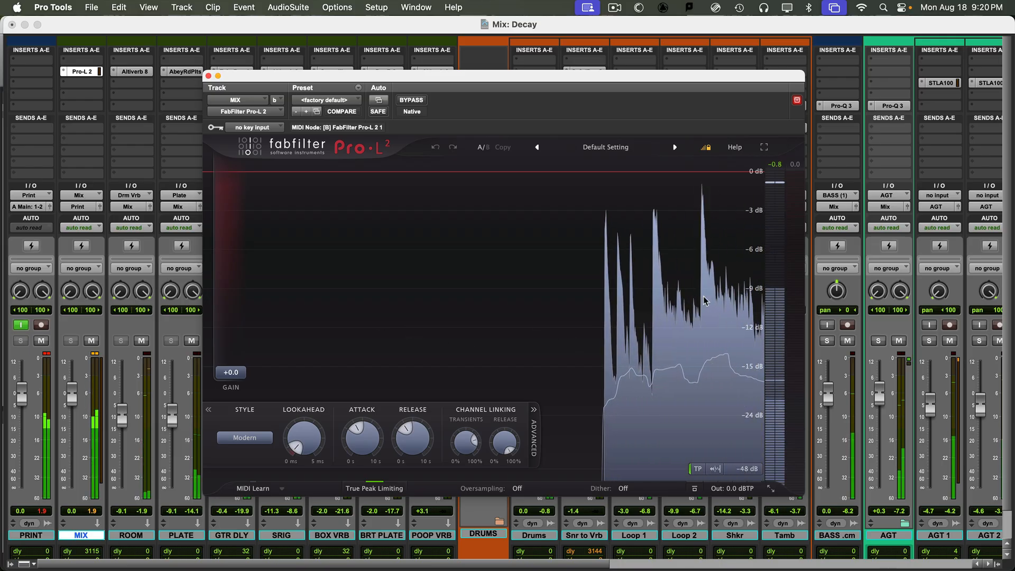
click(715, 469)
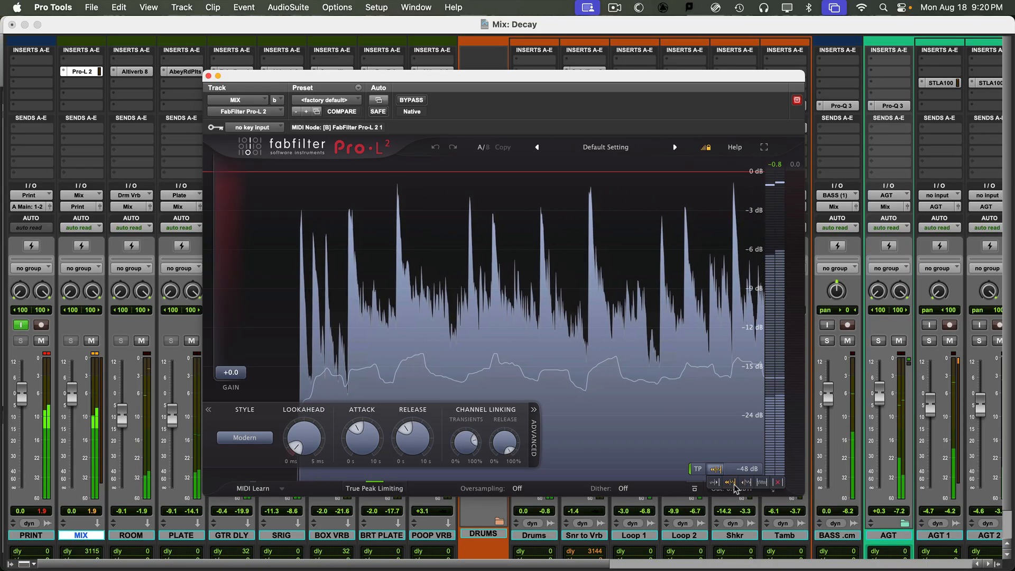
click(732, 482)
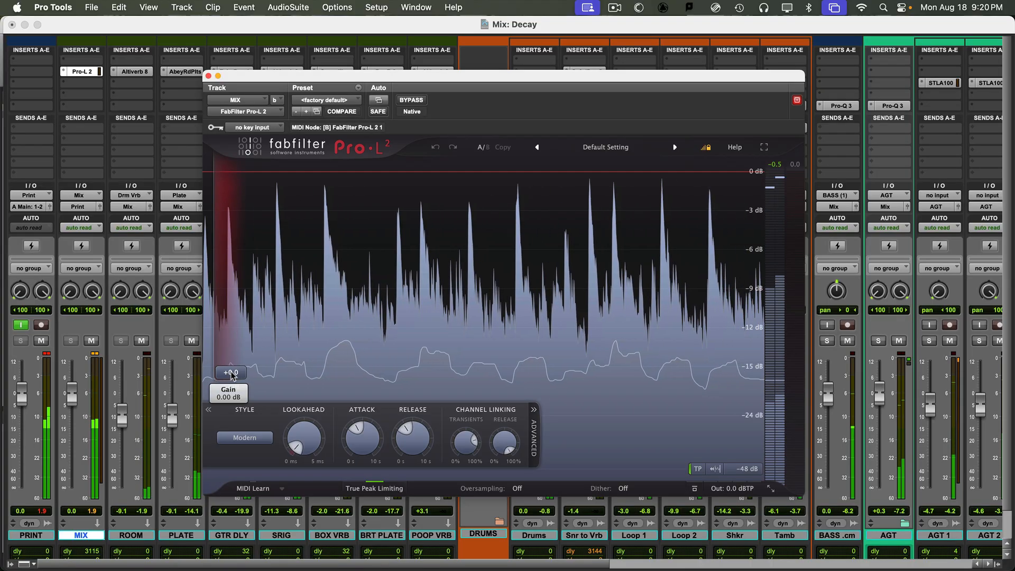
mouse_move(231, 374)
mouse_down()
mouse_move(234, 344)
mouse_move(233, 359)
mouse_up()
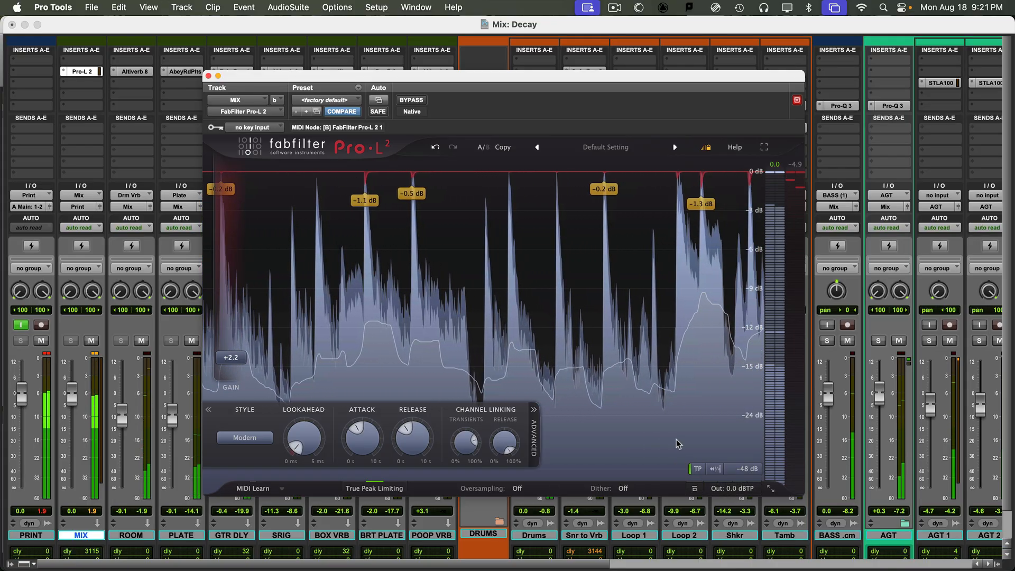
mouse_move(743, 492)
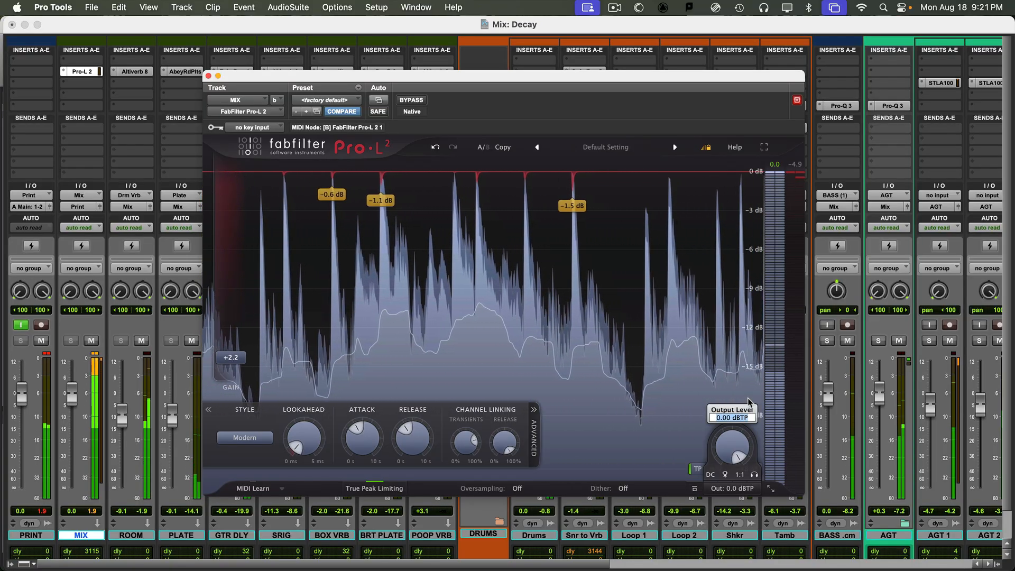
- Set the Pro-L 2 output ceiling to -1.0 dBTP and collapse the Advanced panel
text(-)
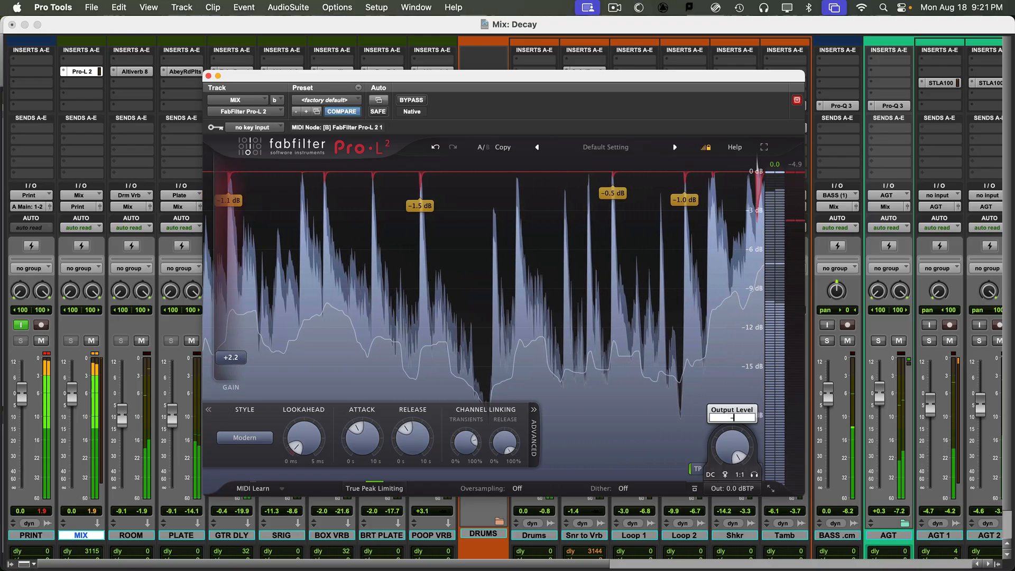
text(1)
key(Return)
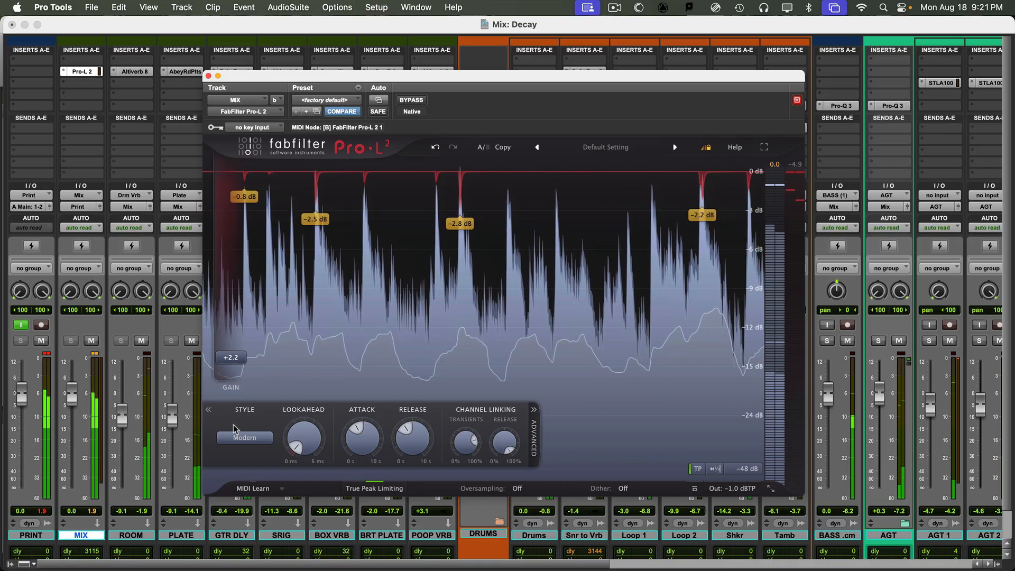
click(209, 410)
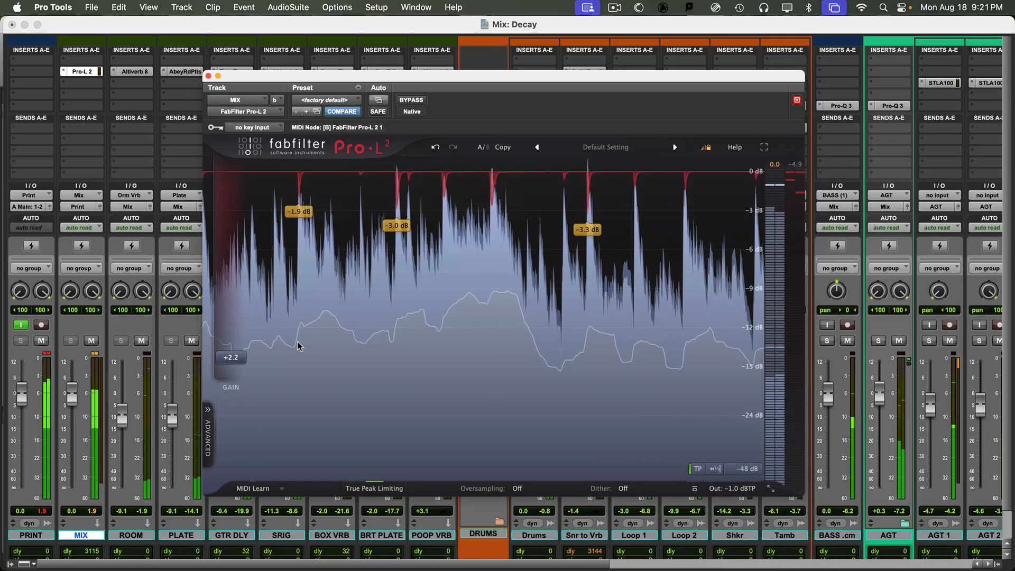
- Push Pro-L 2 gain to about +16.8 dB, audition the removed signal, then drop gain to +1.1 dB
drag(238, 305, 245, 257)
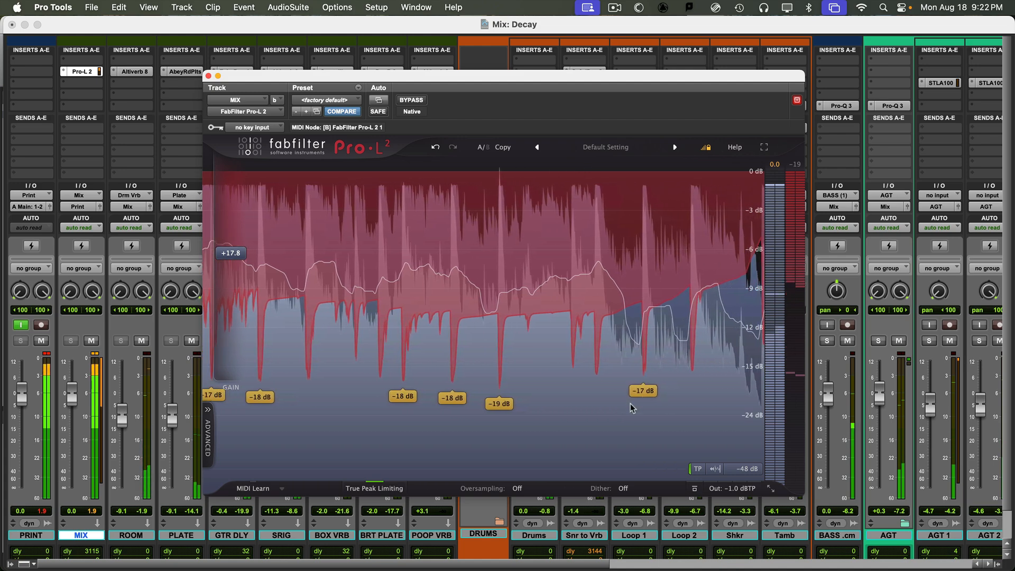
mouse_move(230, 252)
mouse_down()
mouse_move(231, 311)
mouse_move(230, 245)
mouse_move(233, 263)
mouse_up()
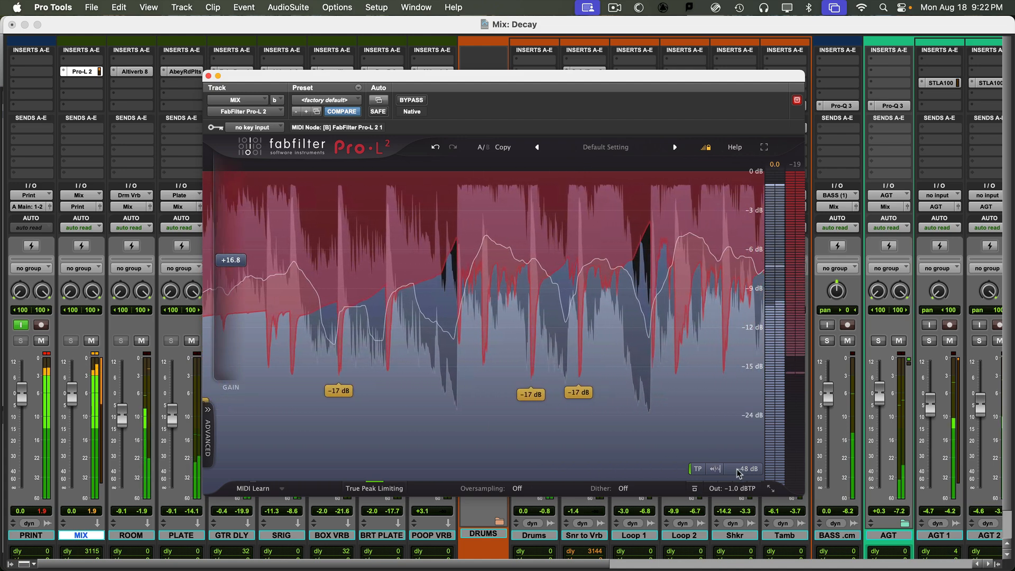
mouse_move(742, 496)
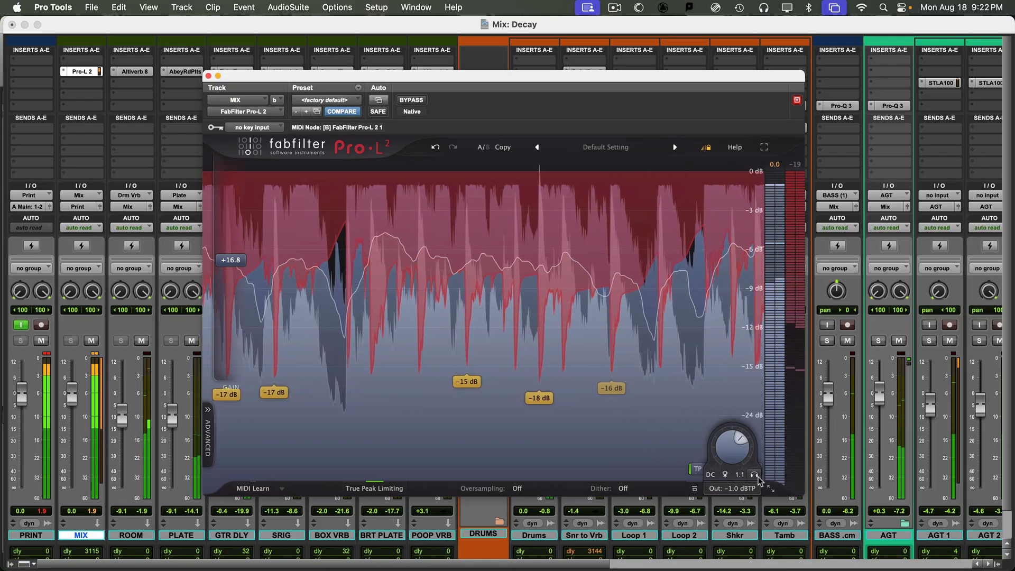
click(755, 475)
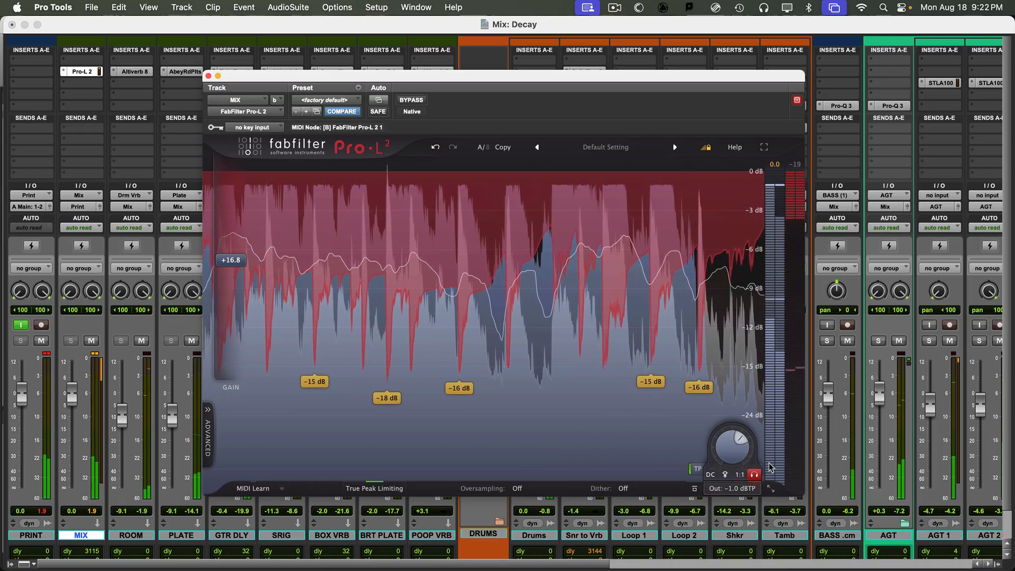
mouse_move(772, 429)
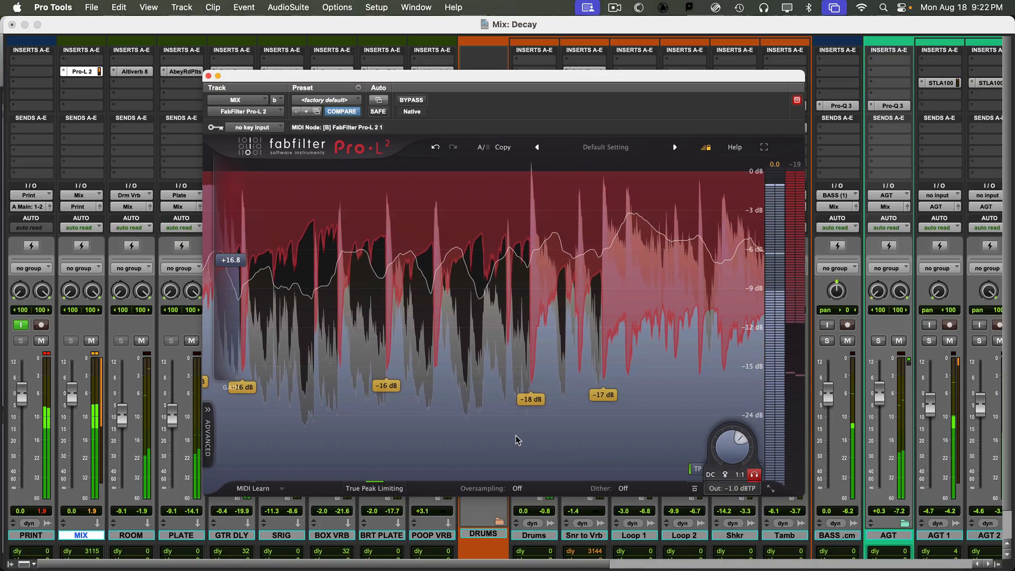
mouse_move(224, 266)
drag(227, 373, 228, 378)
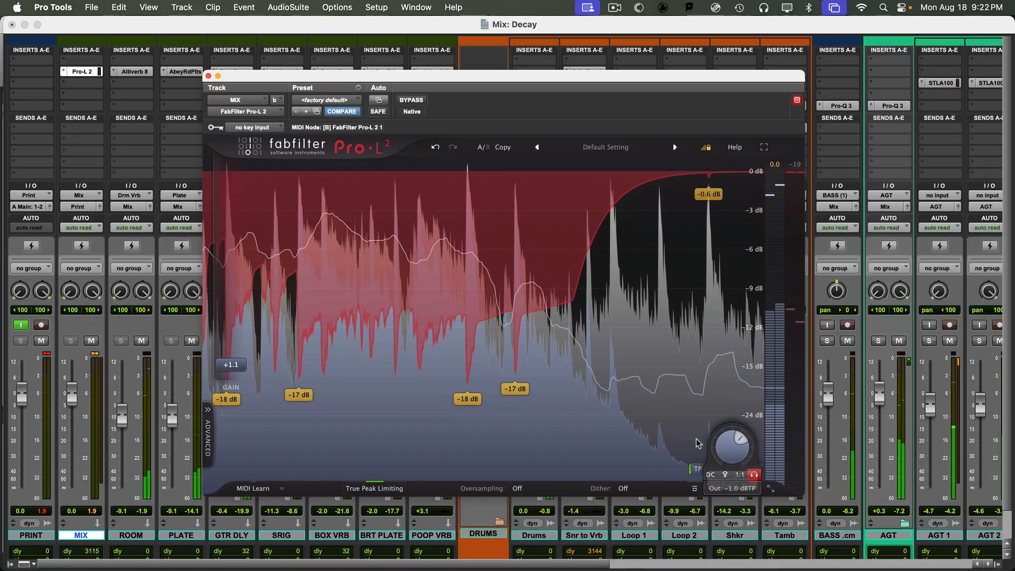
mouse_move(732, 458)
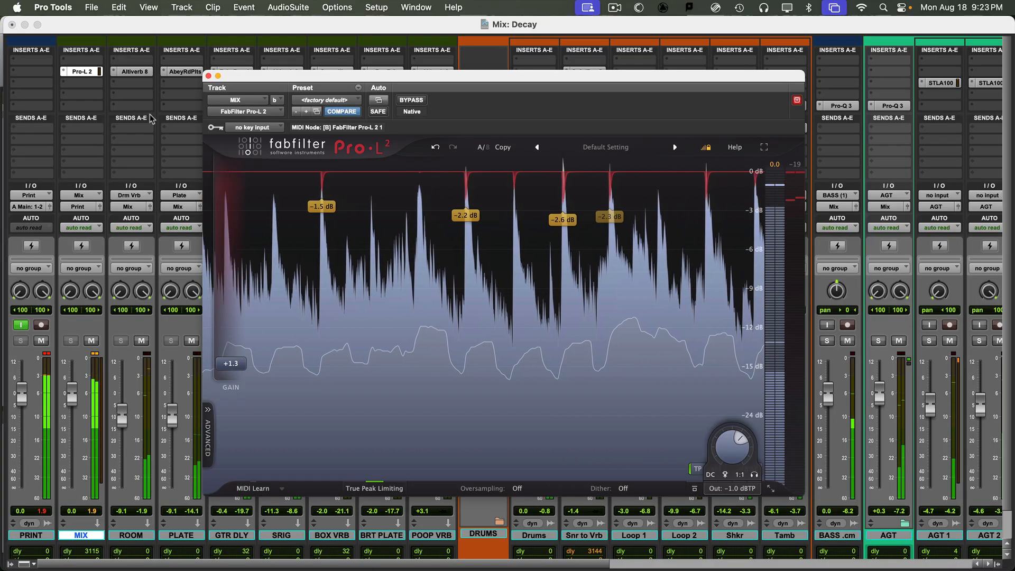
- Reopen the MIX Pro-L 2 window, move it left to uncover channels, and start playback
click(210, 76)
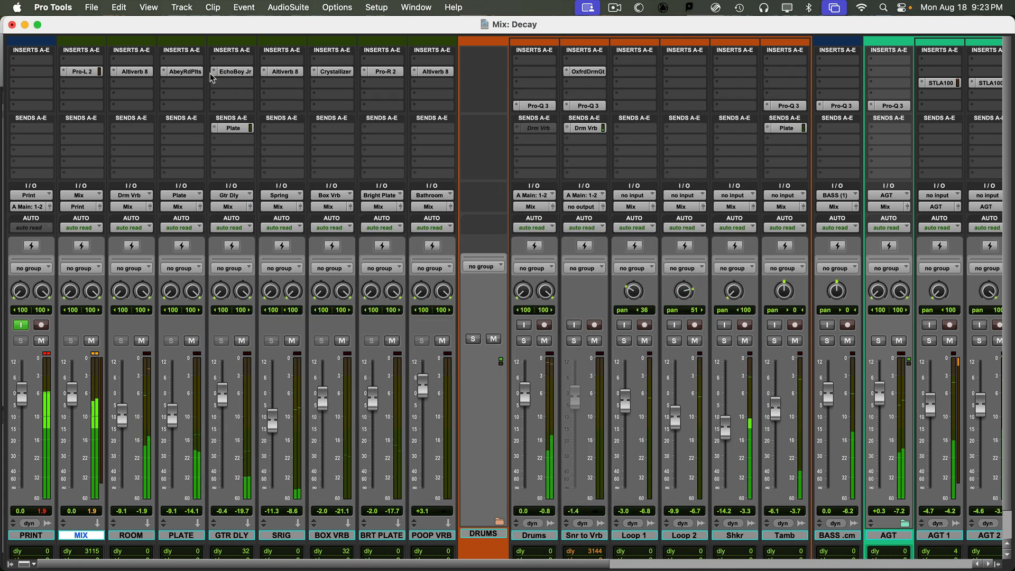
click(78, 72)
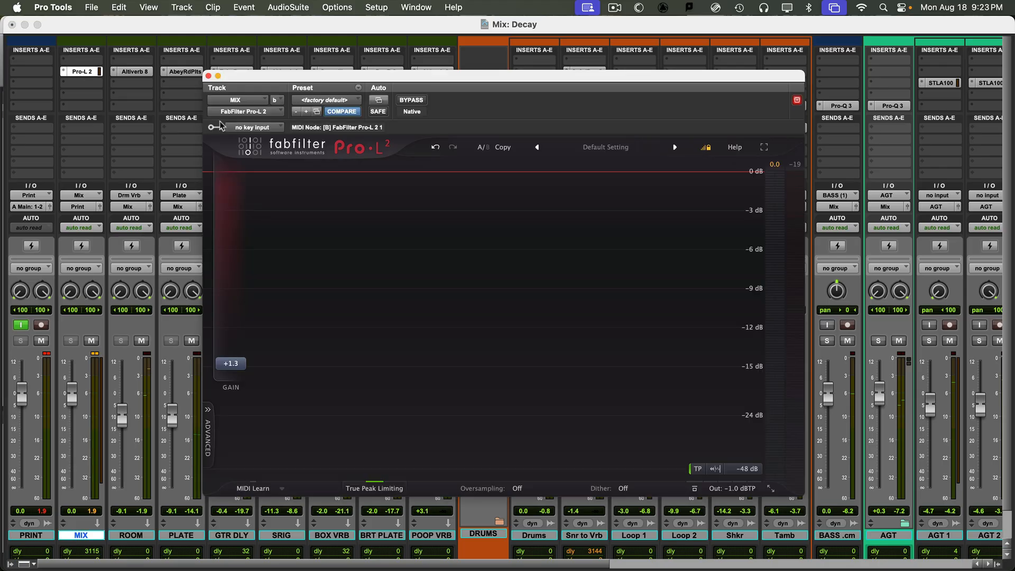
drag(482, 80, 304, 88)
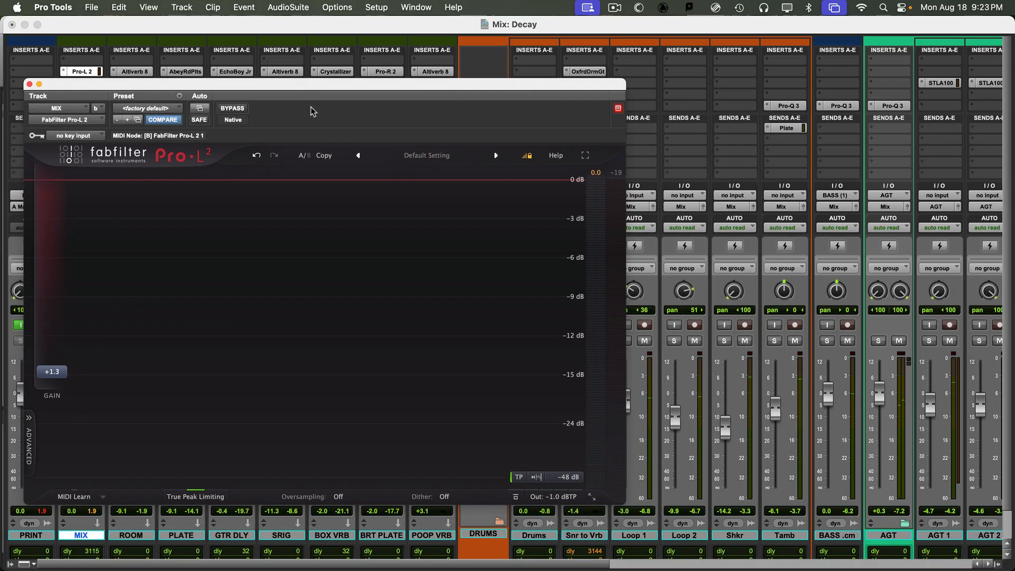
key(space)
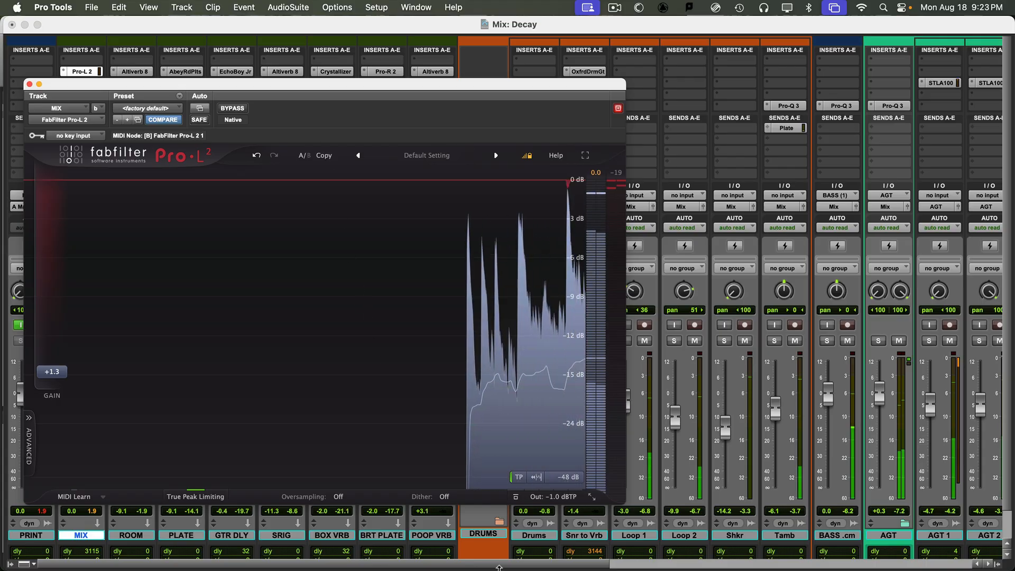
- Close the limiter window, select the Drums track, and scroll across the mixer
key(super+w)
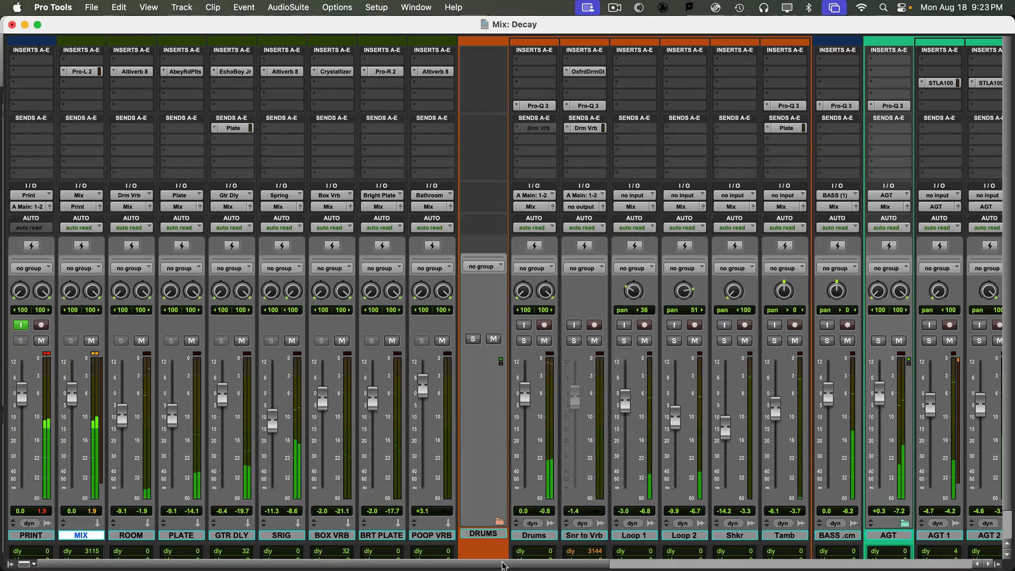
click(540, 536)
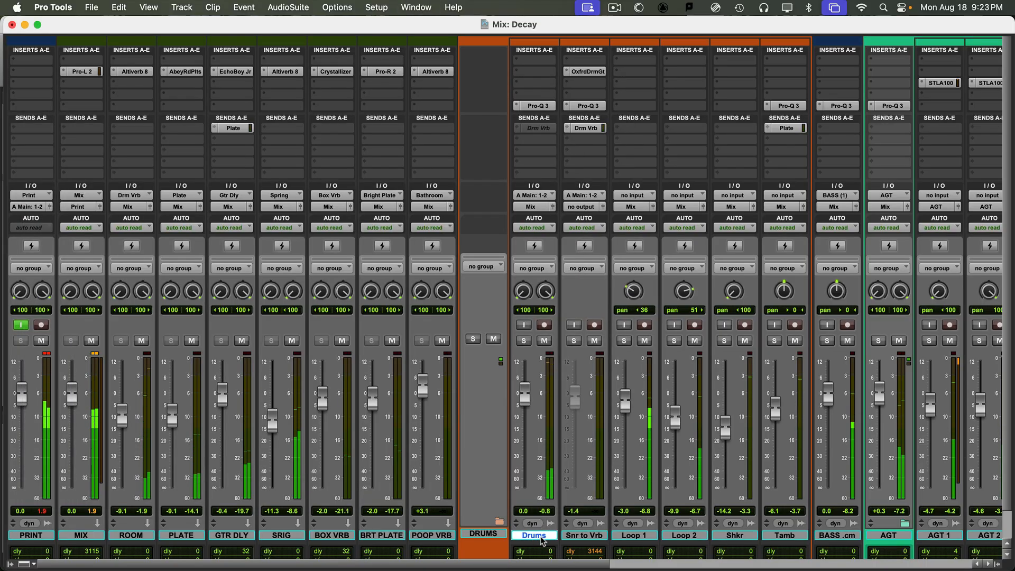
scroll(728, 568, right, 5)
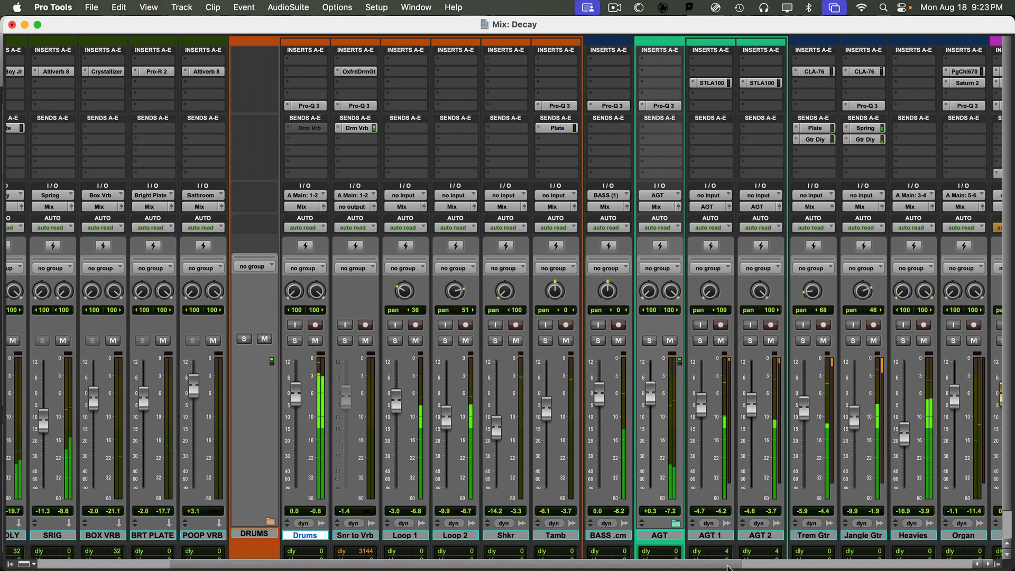
scroll(728, 568, right, 1)
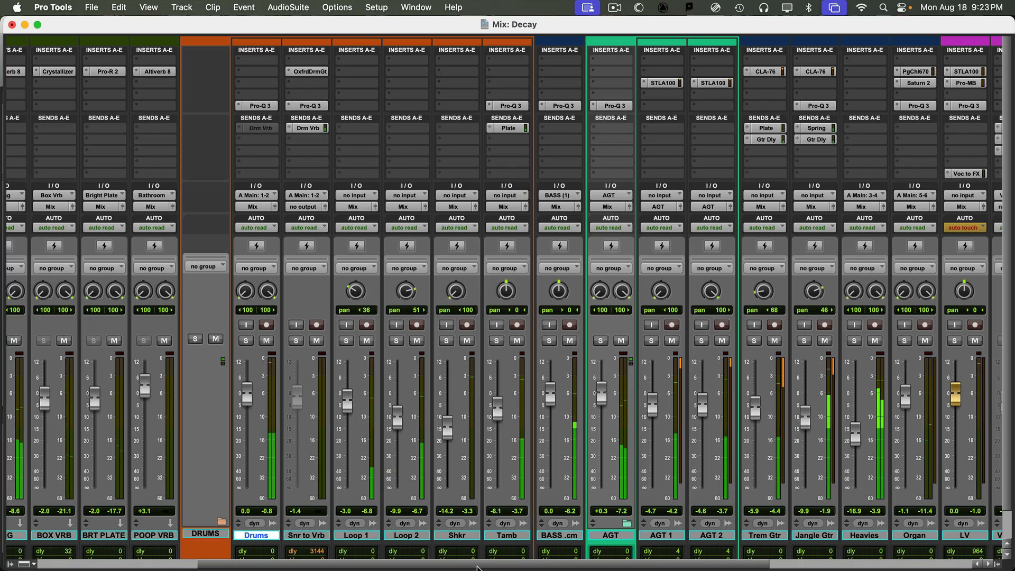
scroll(477, 567, left, 6)
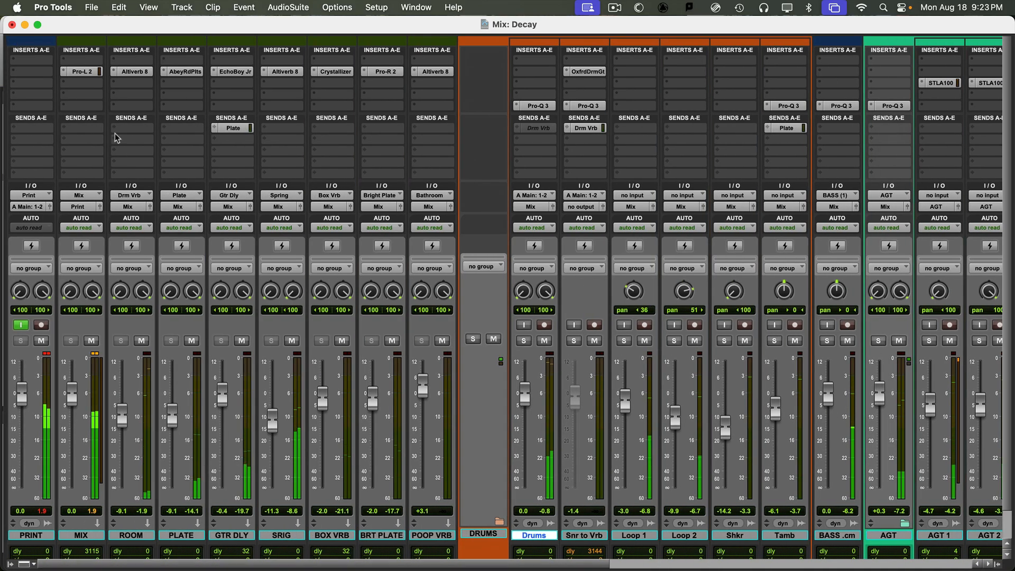
click(83, 71)
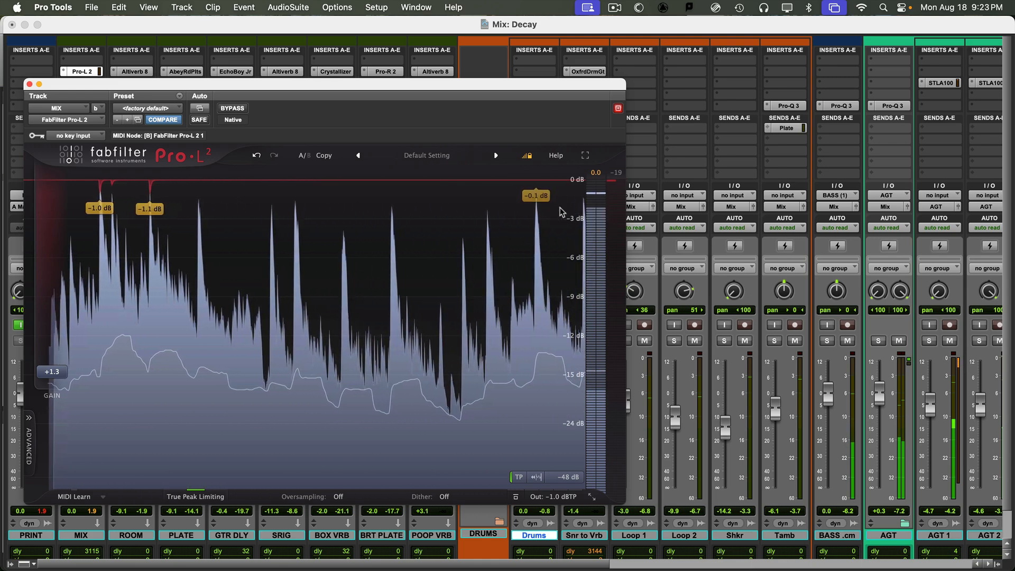
mouse_move(590, 191)
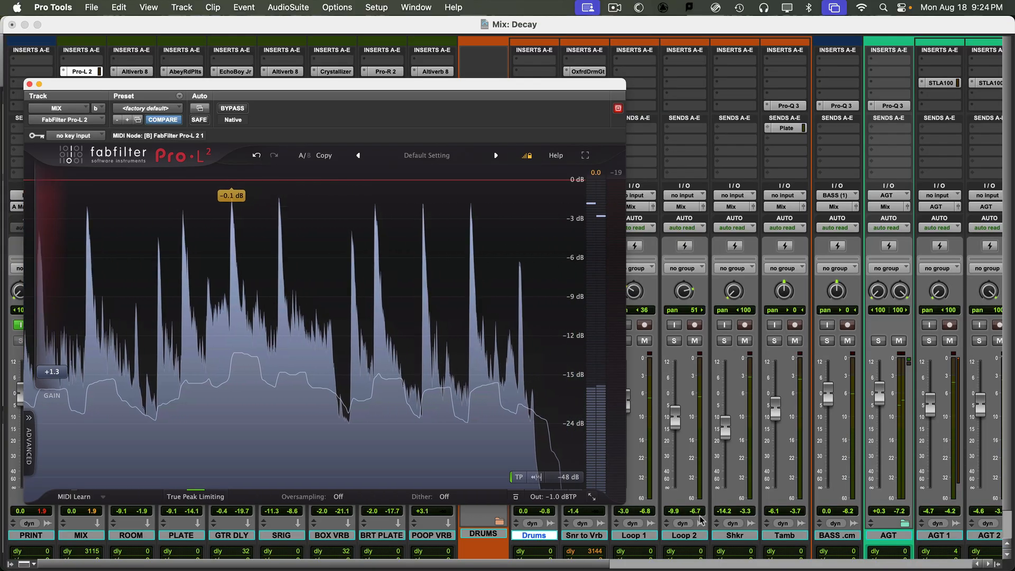
drag(313, 90, 146, 182)
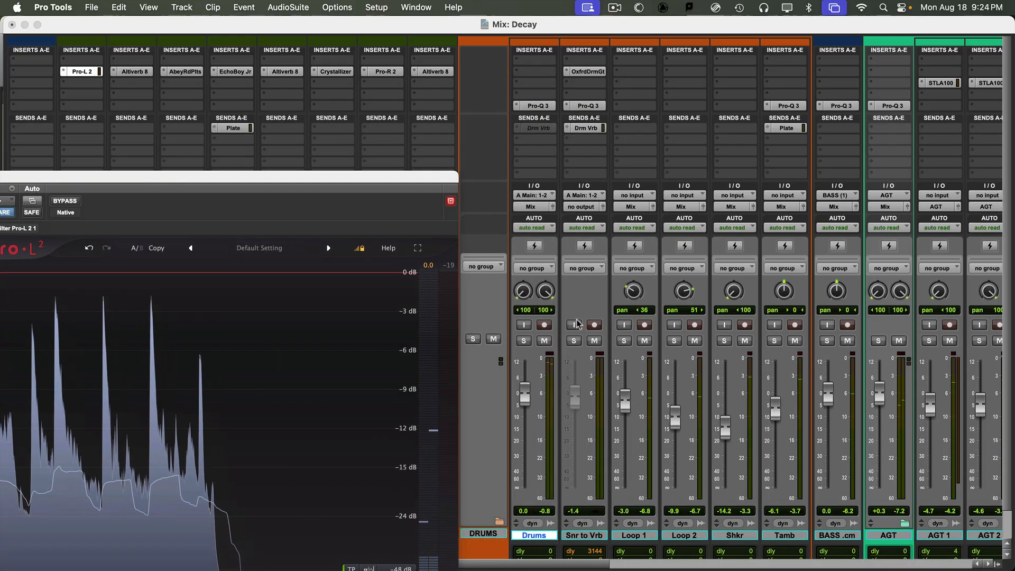
drag(296, 179, 540, 115)
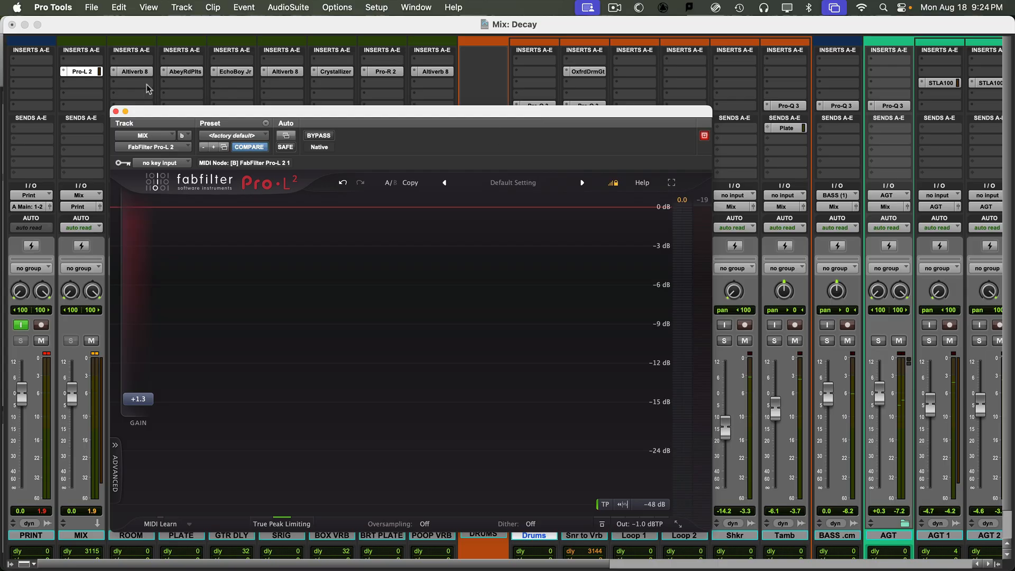
click(115, 112)
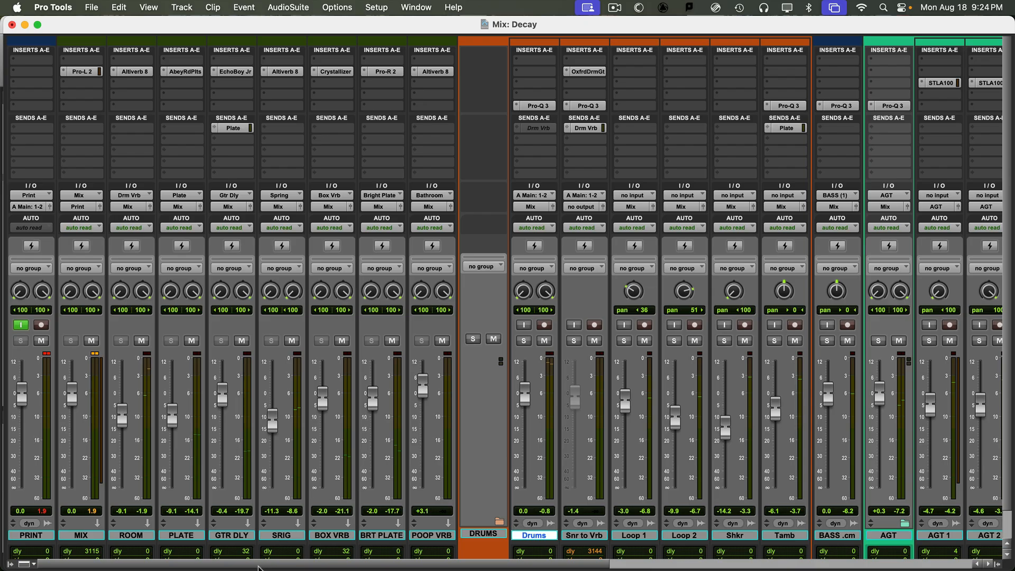
scroll(548, 412, right, 12)
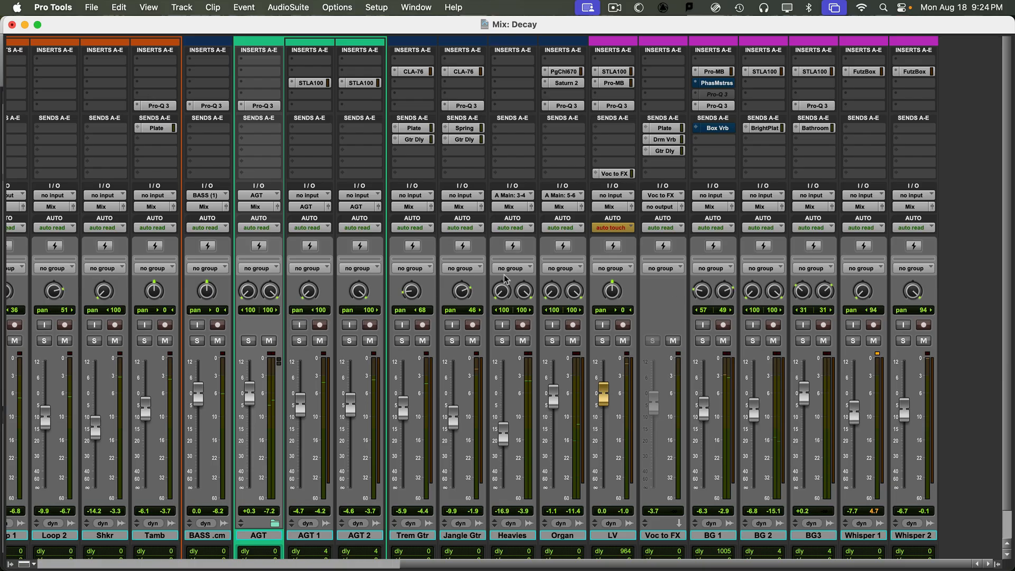
scroll(747, 567, left, 12)
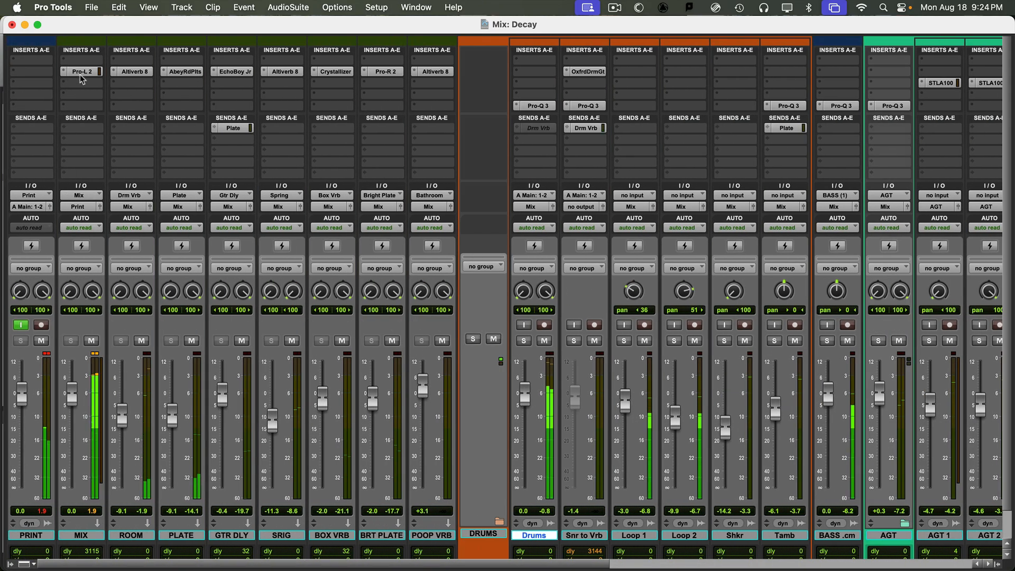
- Raise the MIX Pro-L 2 gain to about +1.6 dB, then make the insert inactive
click(80, 72)
drag(127, 418, 144, 399)
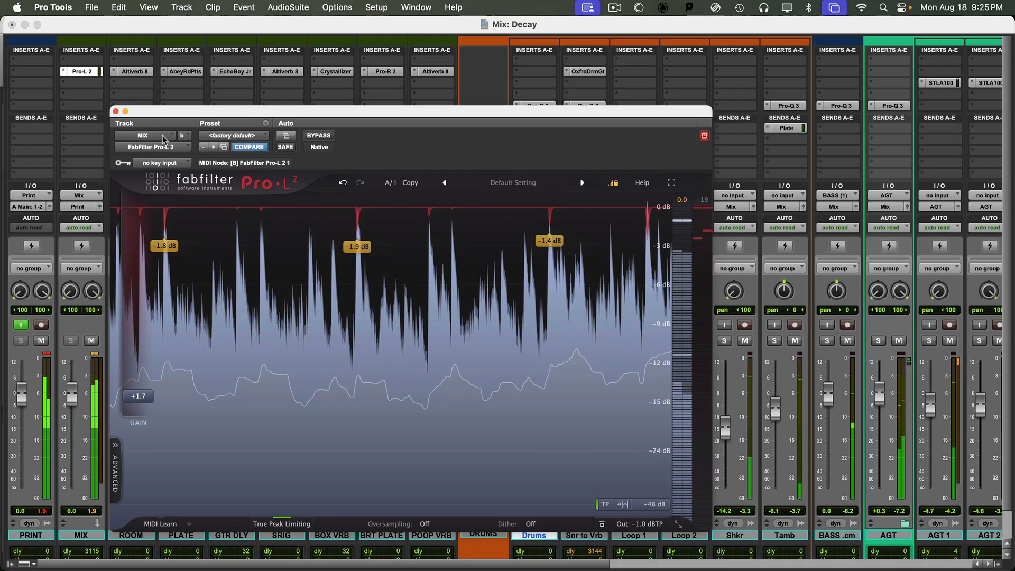
ctrl+super+click(89, 73)
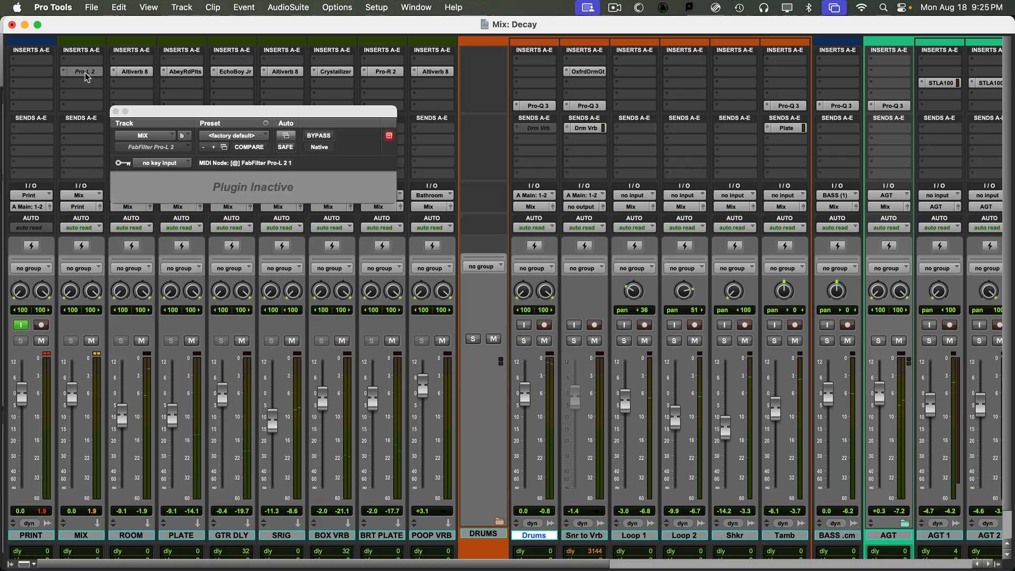
- Add Waves Audio SSLComp (stereo) to a free MIX track insert above the Pro-L 2
click(86, 62)
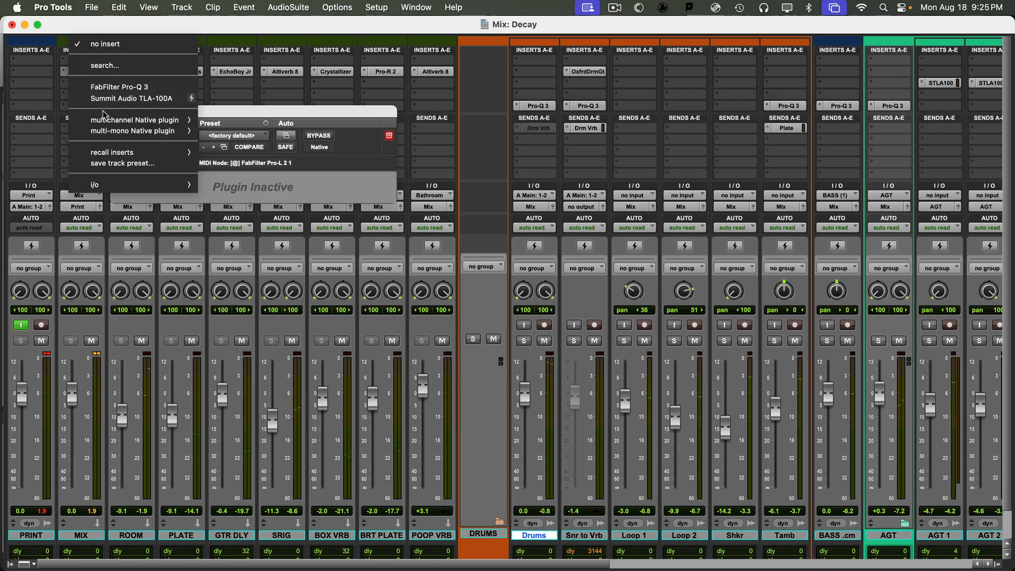
mouse_move(104, 123)
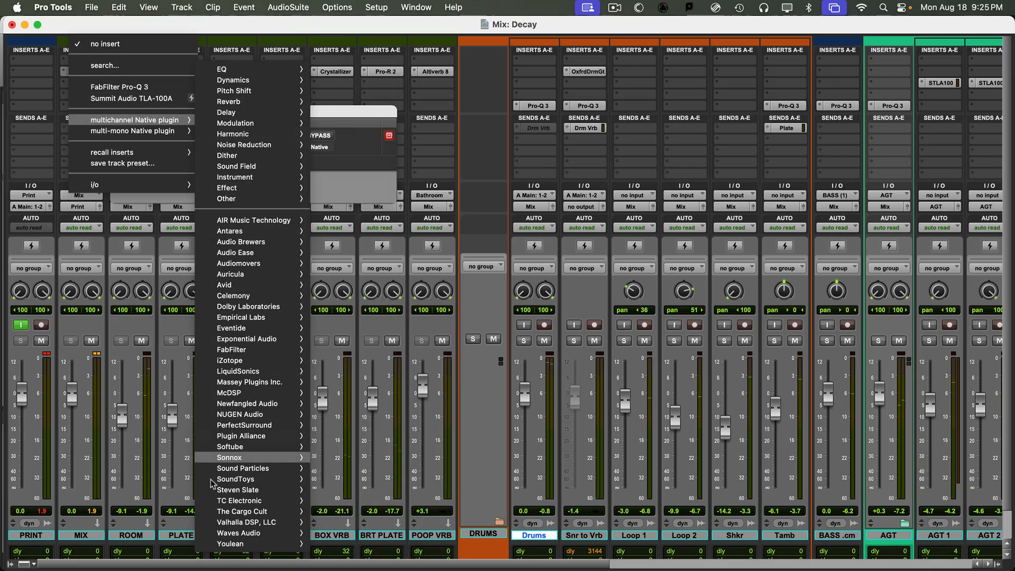
mouse_move(242, 469)
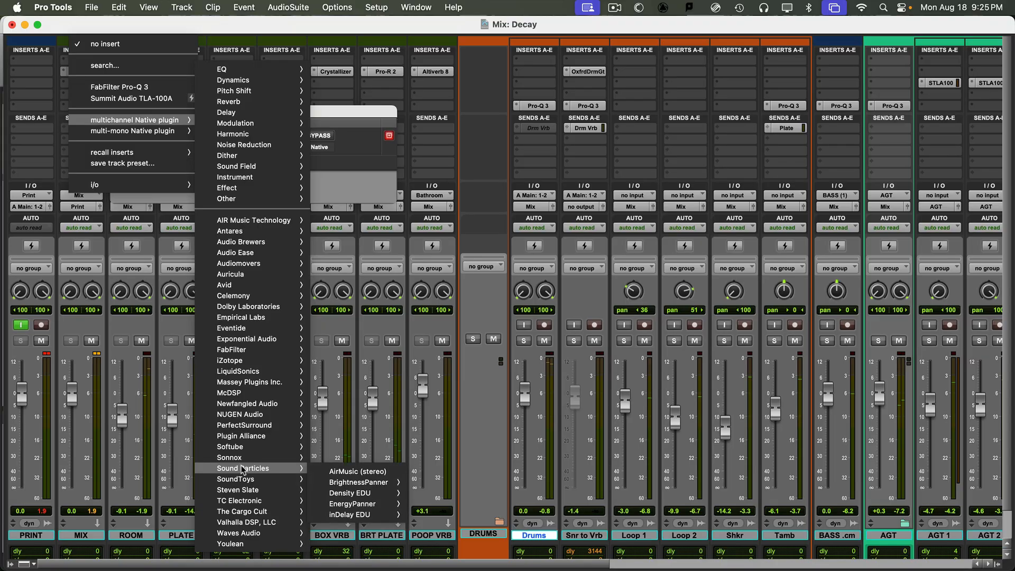
mouse_move(249, 533)
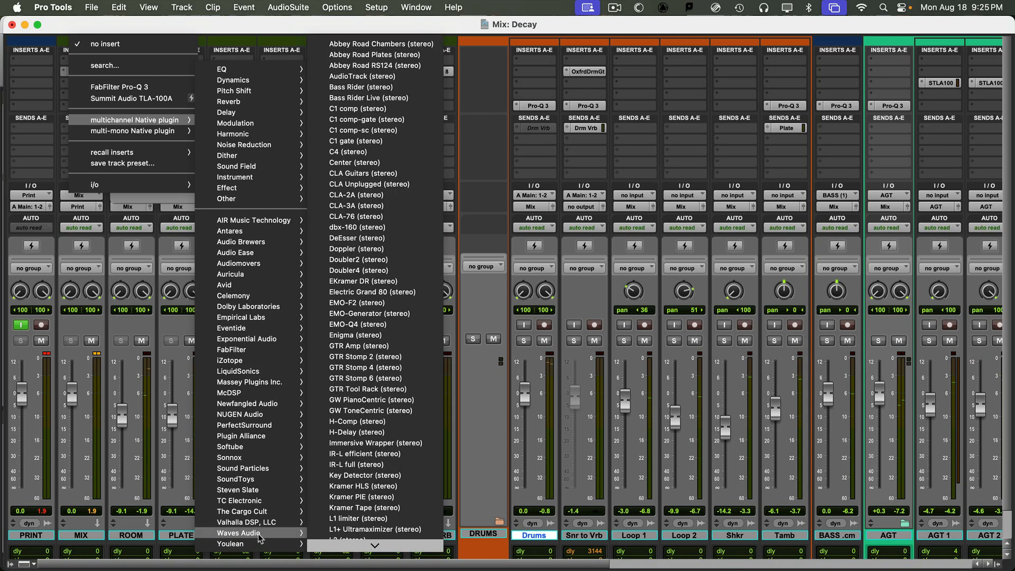
mouse_move(374, 545)
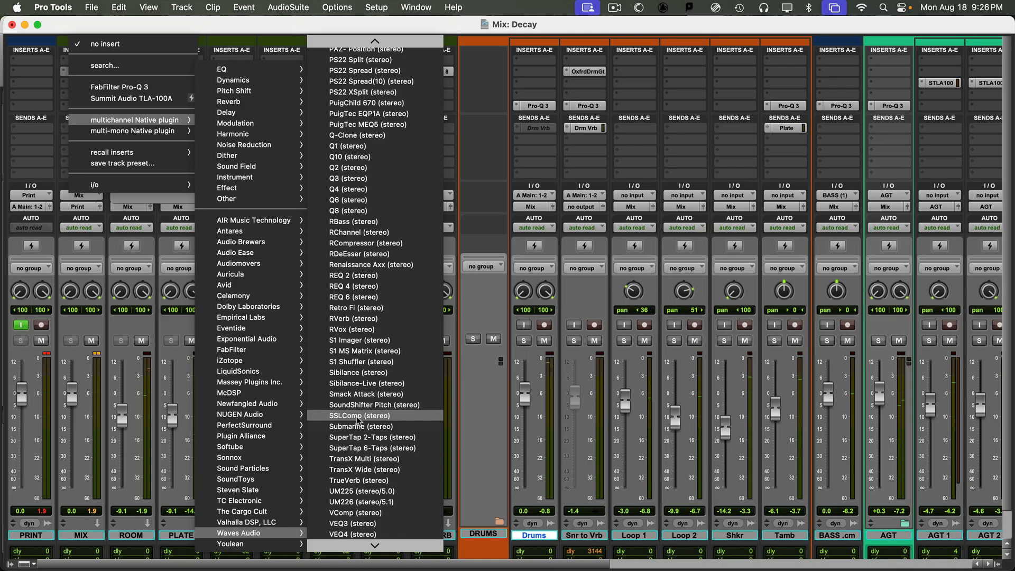
click(356, 416)
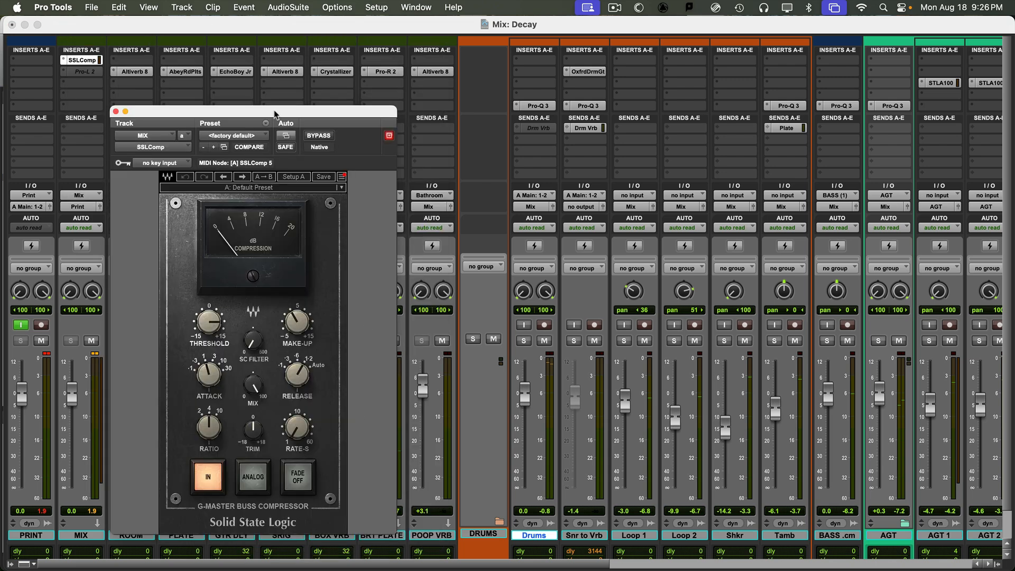
- Move the SSLComp window up and right, then raise its threshold to 12.9
drag(275, 115, 461, 86)
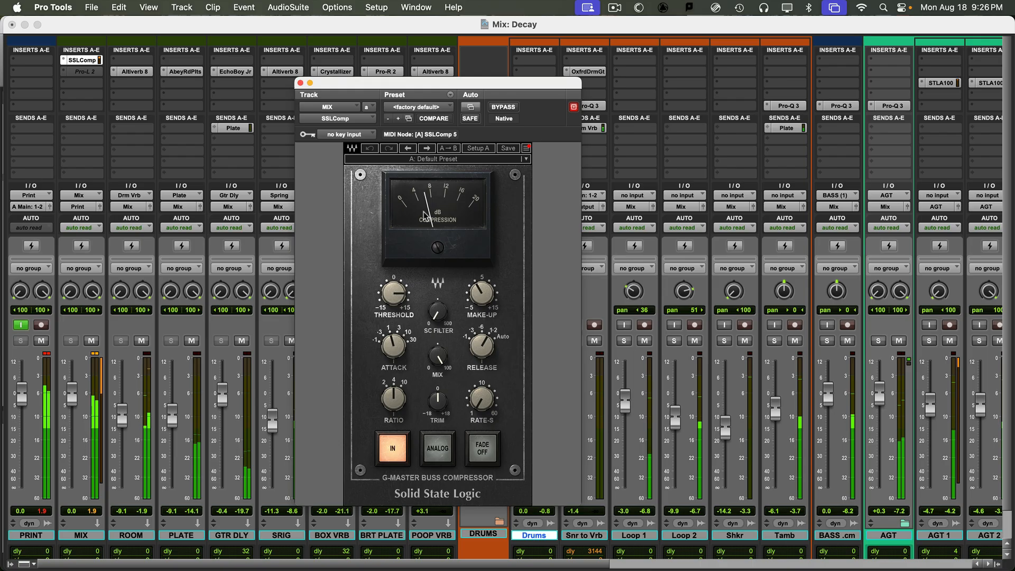
drag(398, 293, 398, 276)
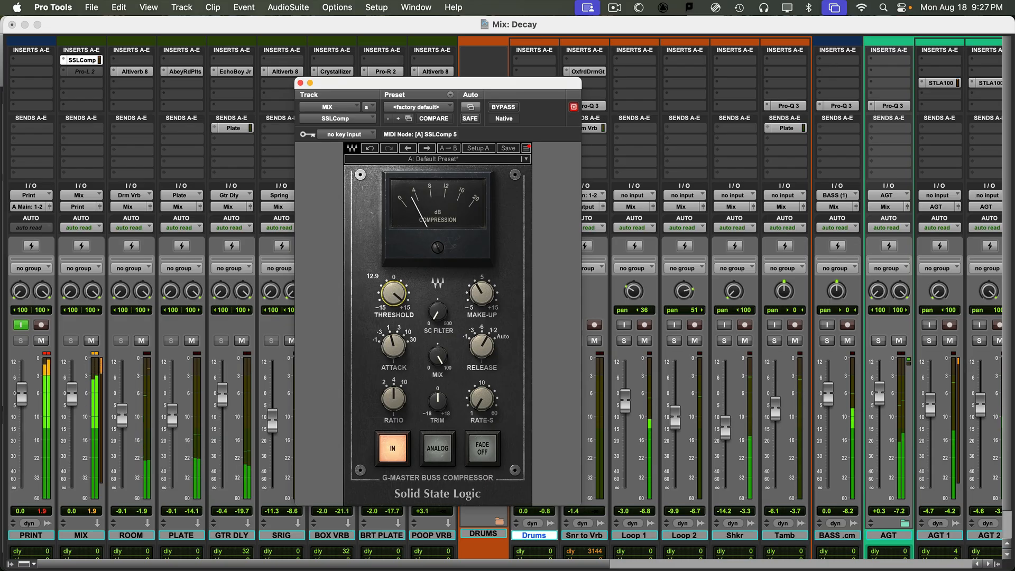
- Try SSLComp thresholds -8.2 and 10.3 with 3 ms attack, settling the threshold near 7.1
mouse_move(402, 292)
mouse_down()
mouse_move(402, 317)
mouse_move(394, 285)
mouse_move(394, 293)
mouse_up()
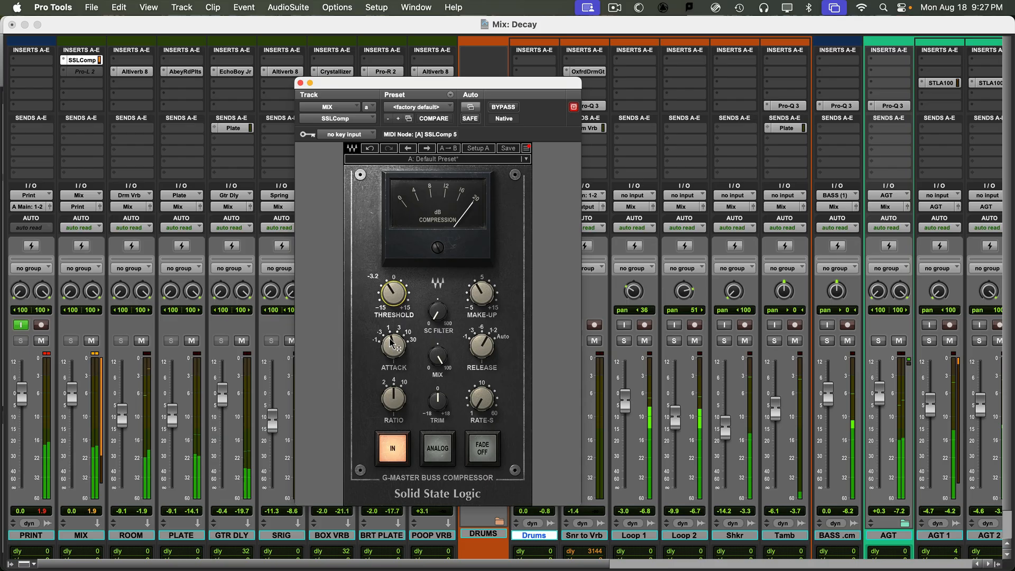
drag(394, 347, 394, 339)
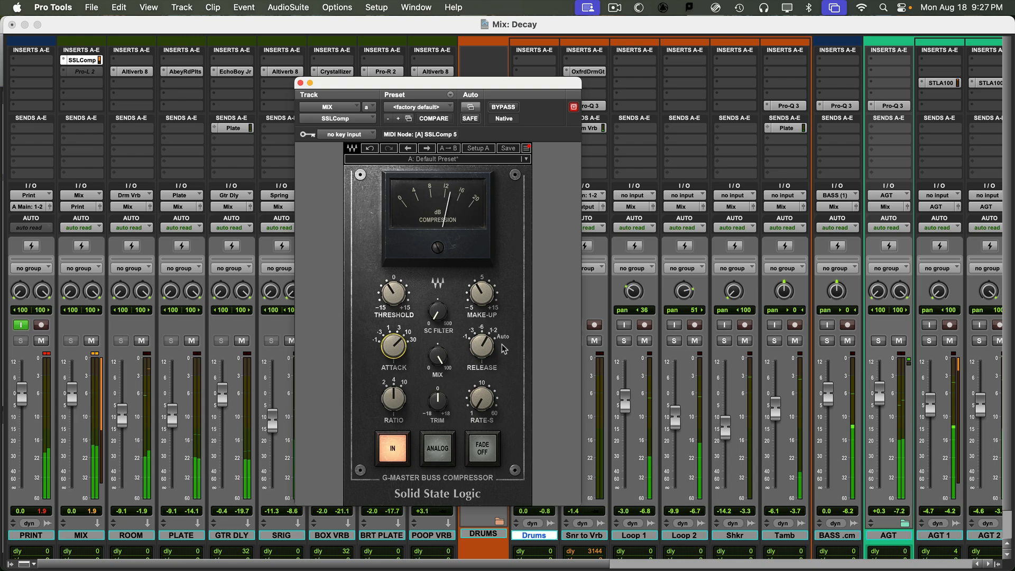
mouse_move(482, 346)
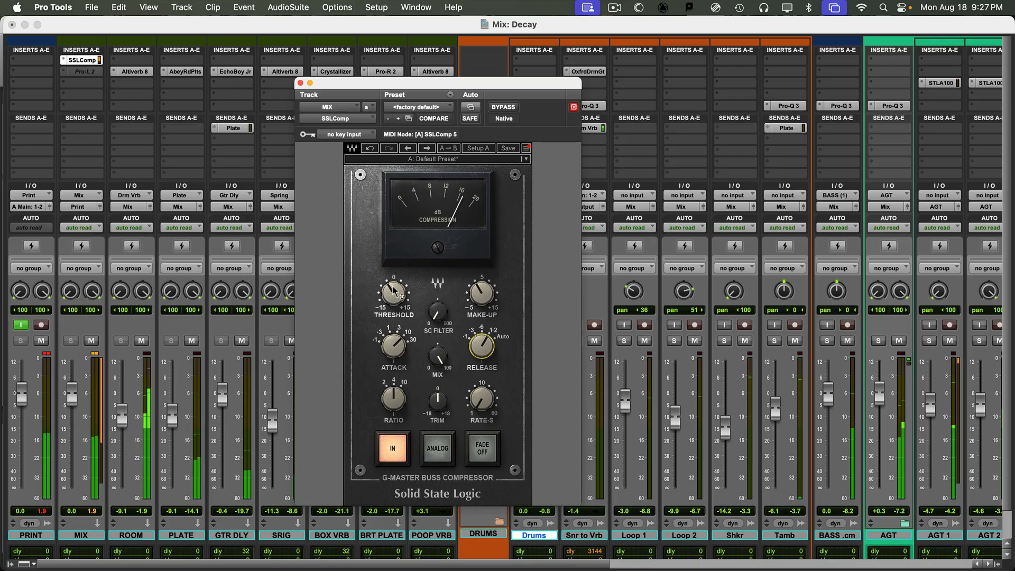
mouse_move(392, 296)
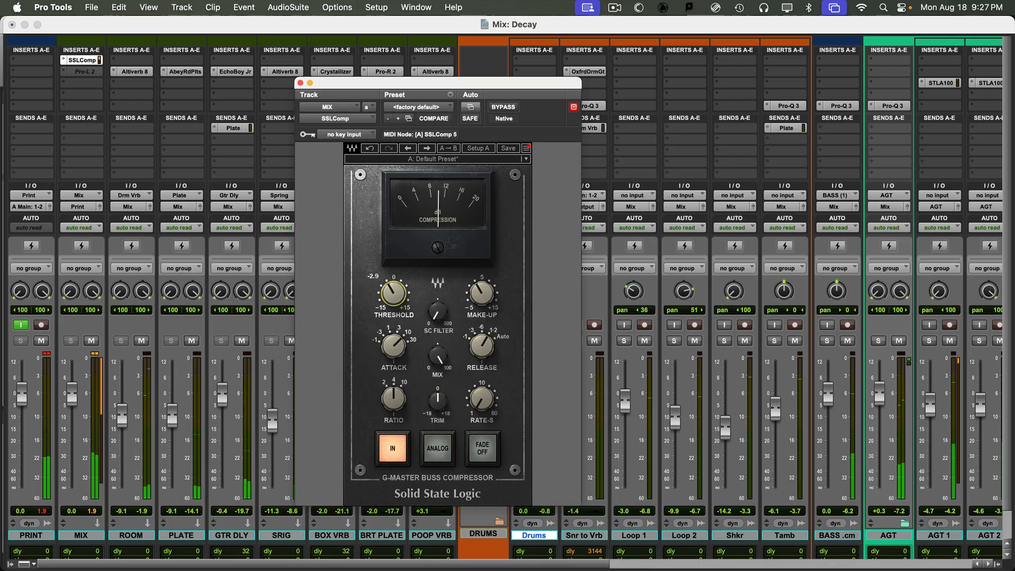
drag(392, 293, 393, 250)
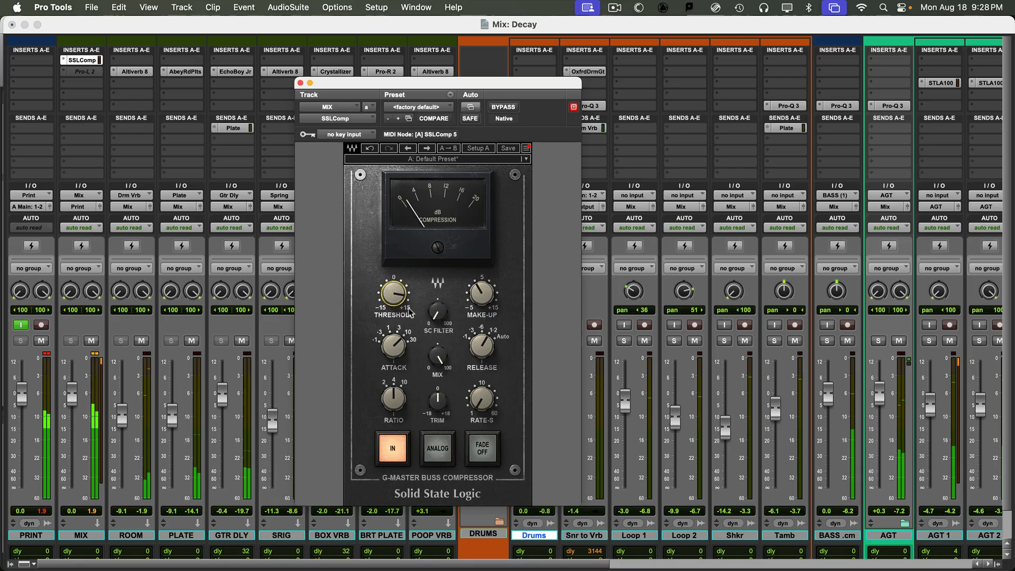
mouse_move(393, 294)
mouse_down()
mouse_move(393, 307)
mouse_move(390, 297)
mouse_up()
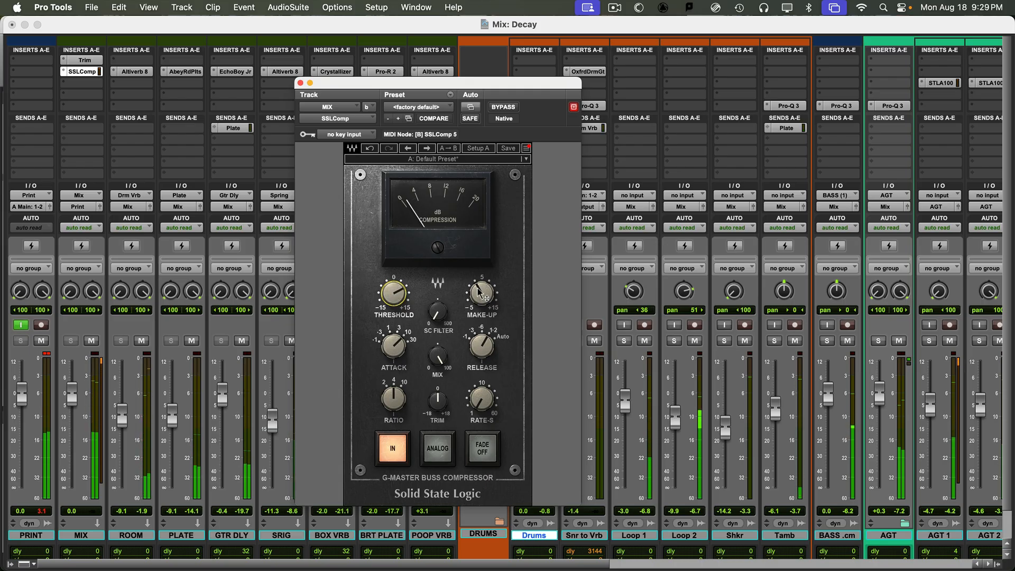
- Raise the SSLComp MAKE-UP to about 2.7, then A/B the compressor in and out several times
drag(477, 311, 477, 303)
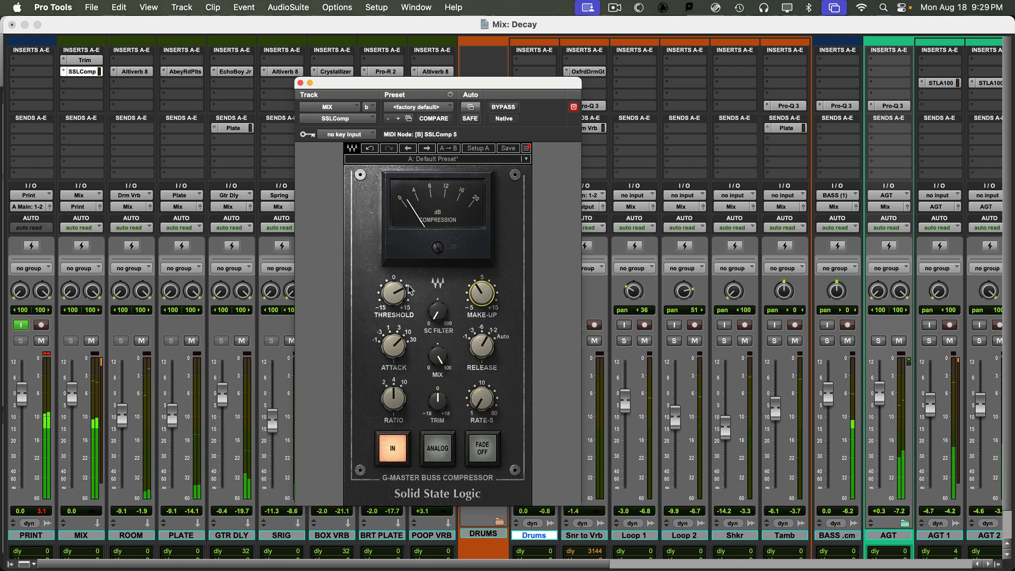
click(402, 450)
click(402, 450)
click(402, 450)
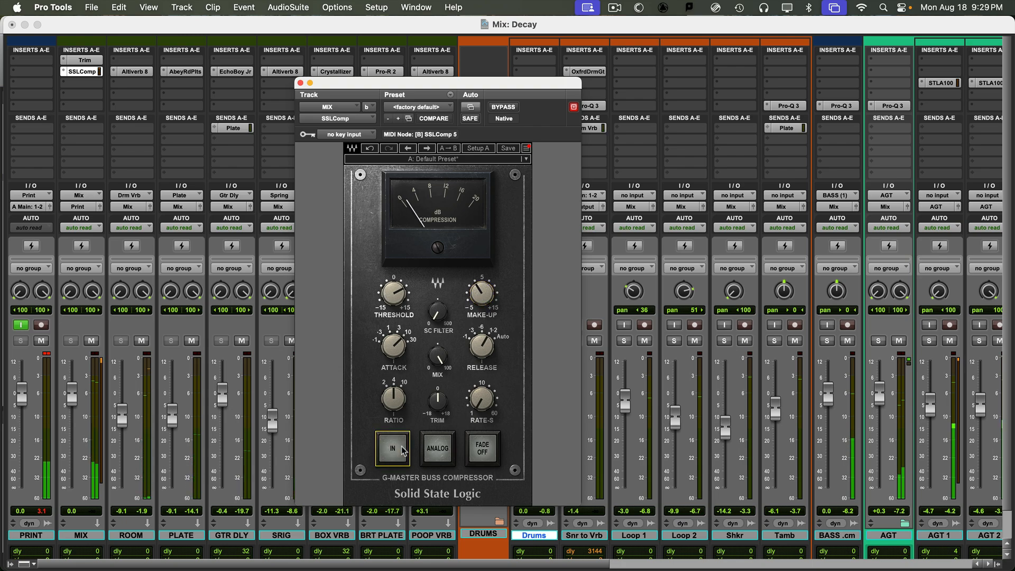
click(403, 450)
click(402, 450)
click(402, 450)
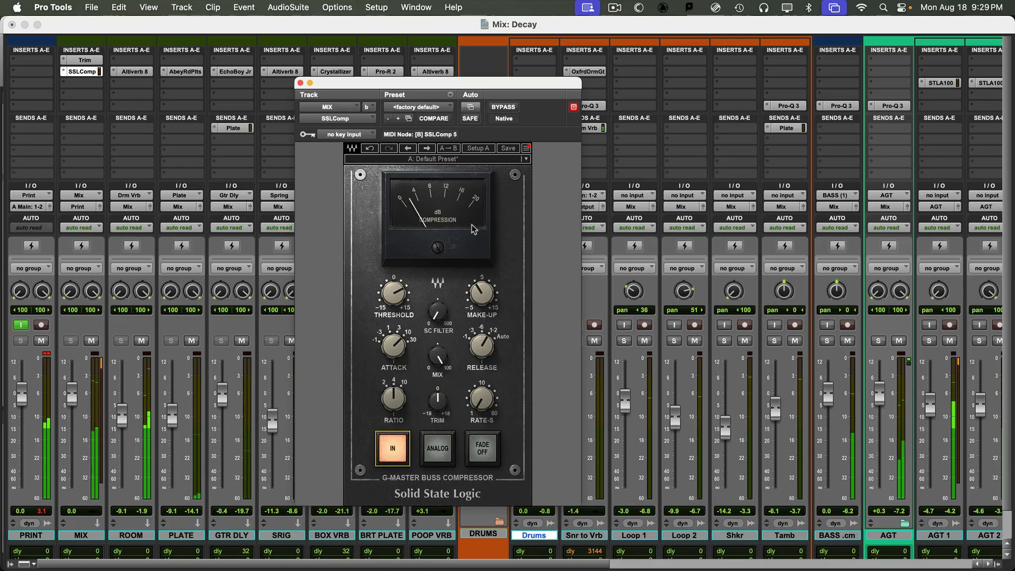
click(393, 447)
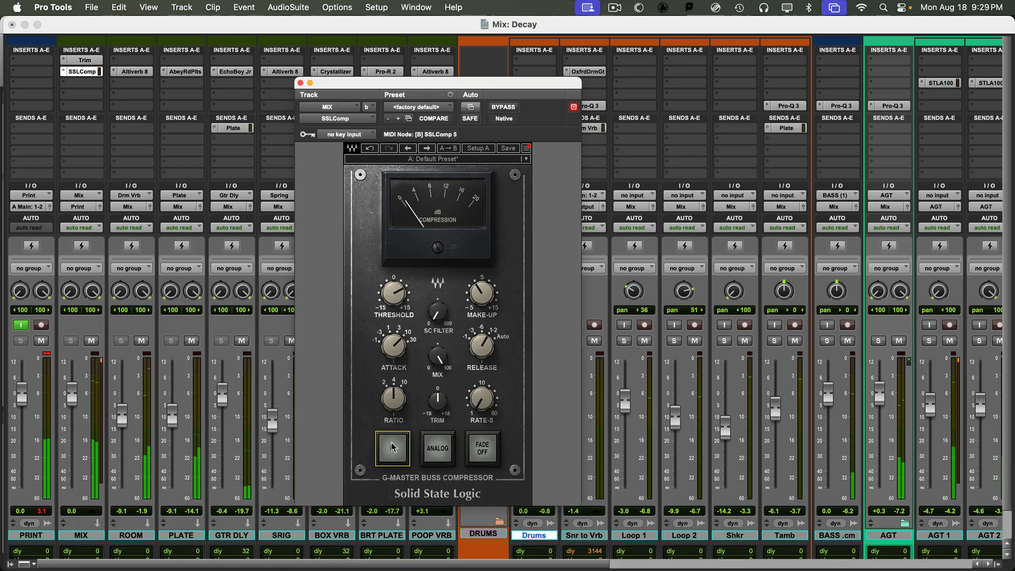
click(392, 447)
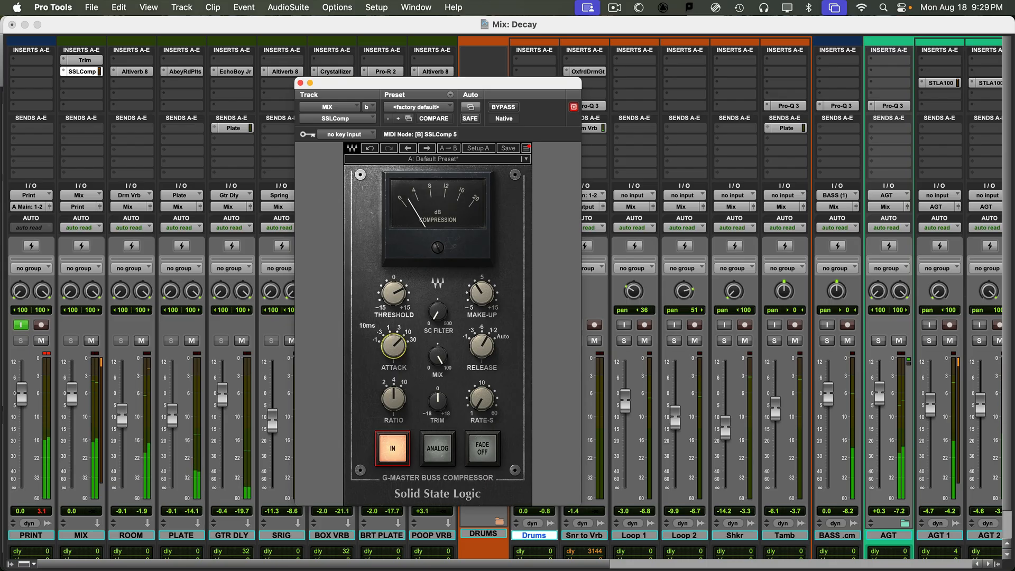
- Try attack at 3 ms and 10 ms before settling on 30 ms
mouse_move(393, 346)
mouse_down()
mouse_move(394, 355)
mouse_move(394, 340)
mouse_up()
drag(394, 346, 393, 353)
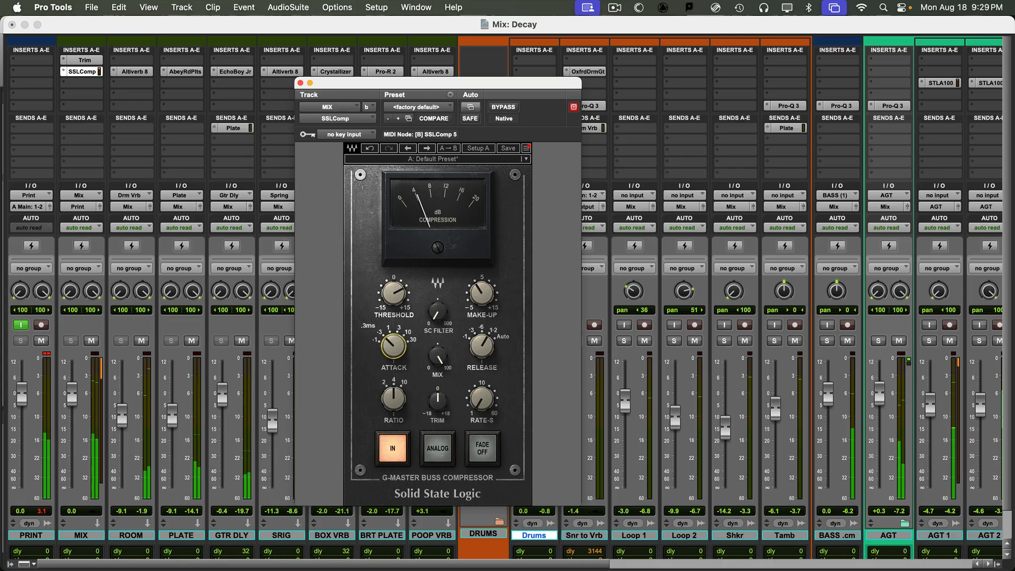
drag(393, 347, 394, 317)
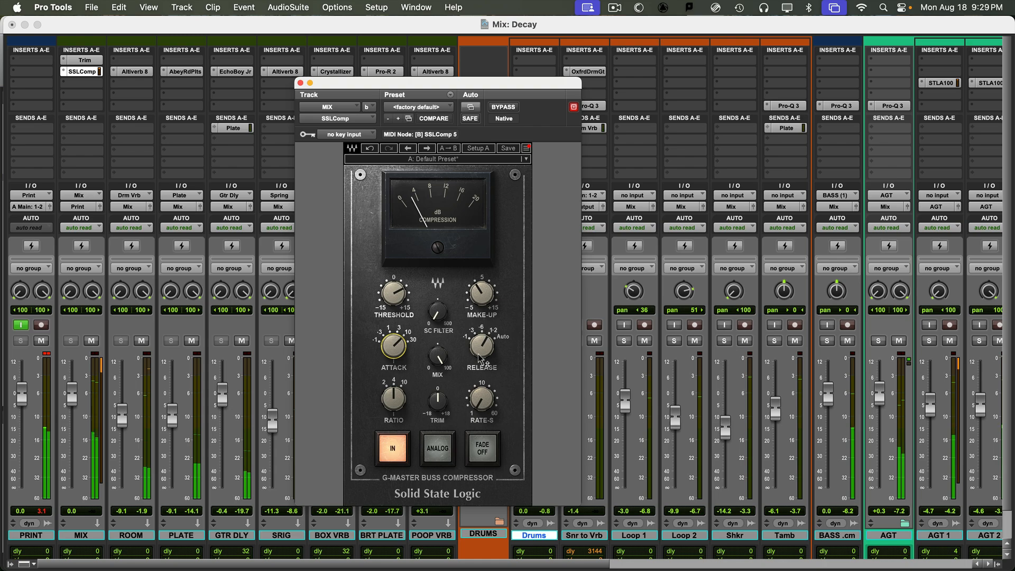
- Set release to Auto (after trying 1.2 s), ratio to 2:1, and threshold to about 7.3
drag(480, 358, 479, 338)
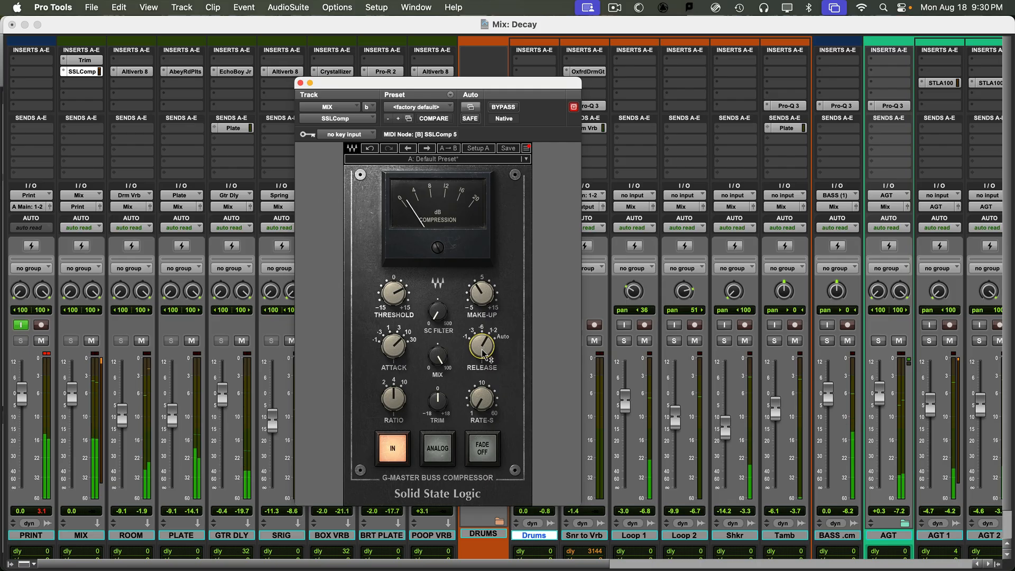
drag(479, 353, 479, 339)
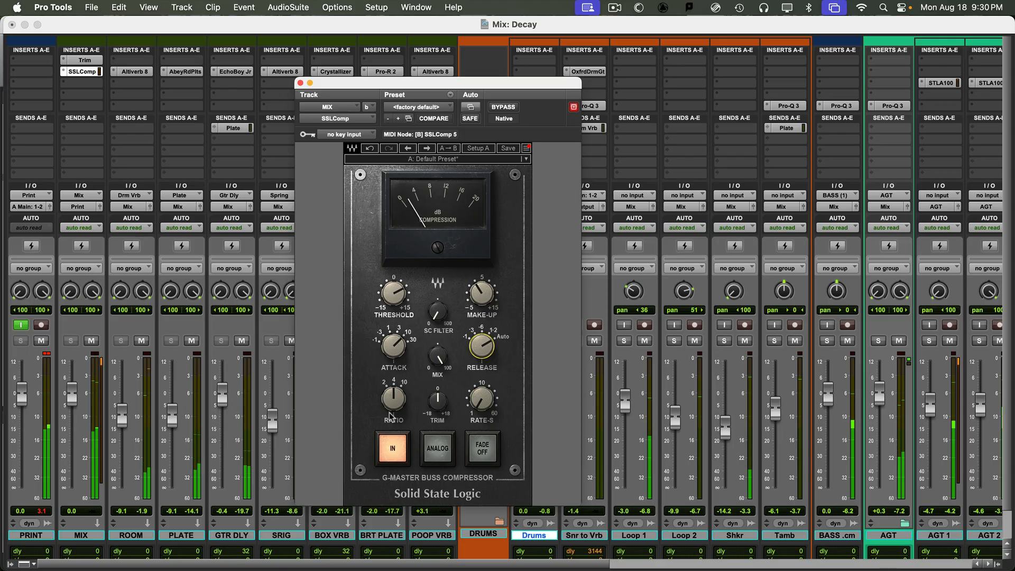
drag(397, 397, 397, 413)
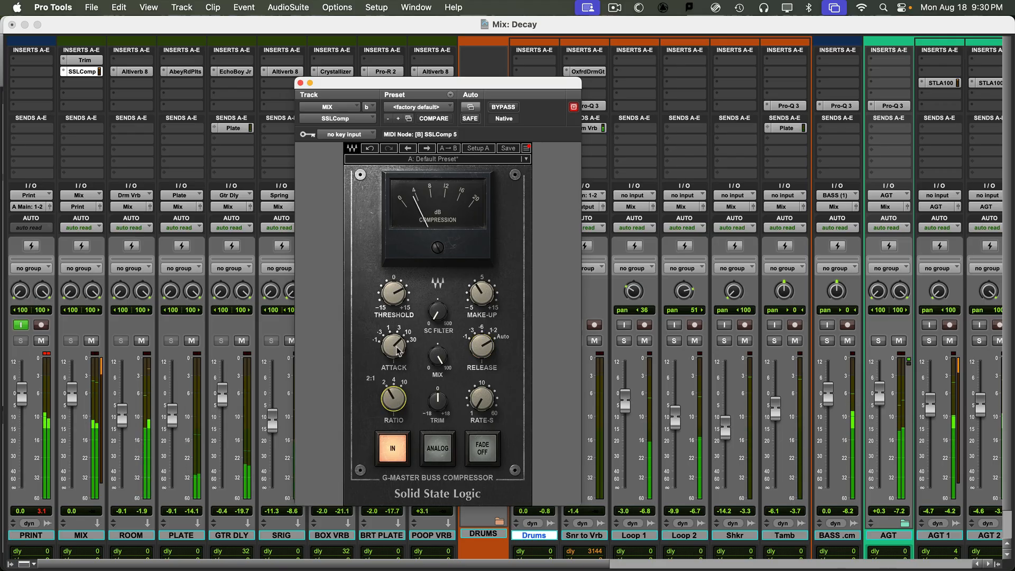
drag(393, 293, 393, 290)
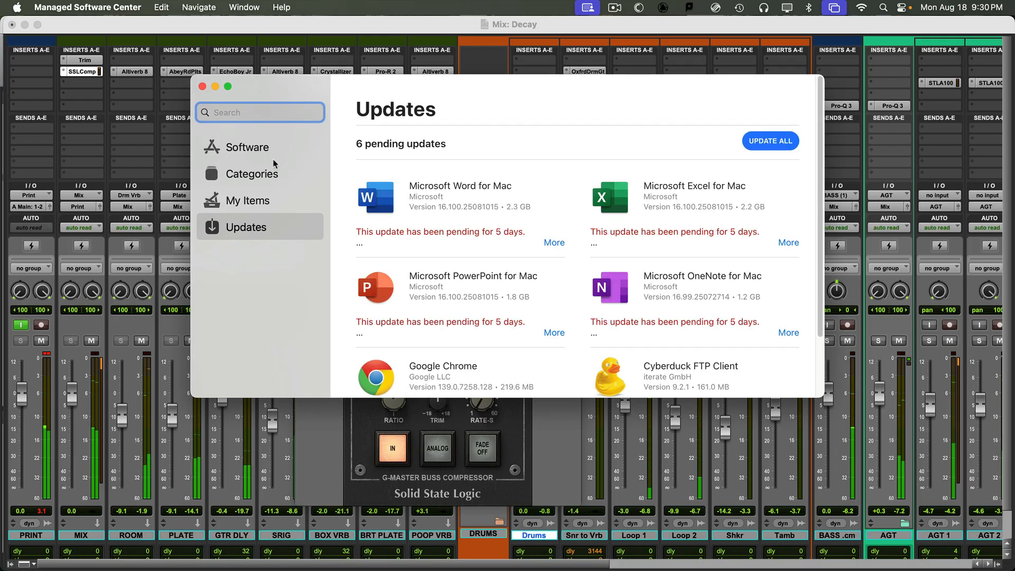
click(202, 87)
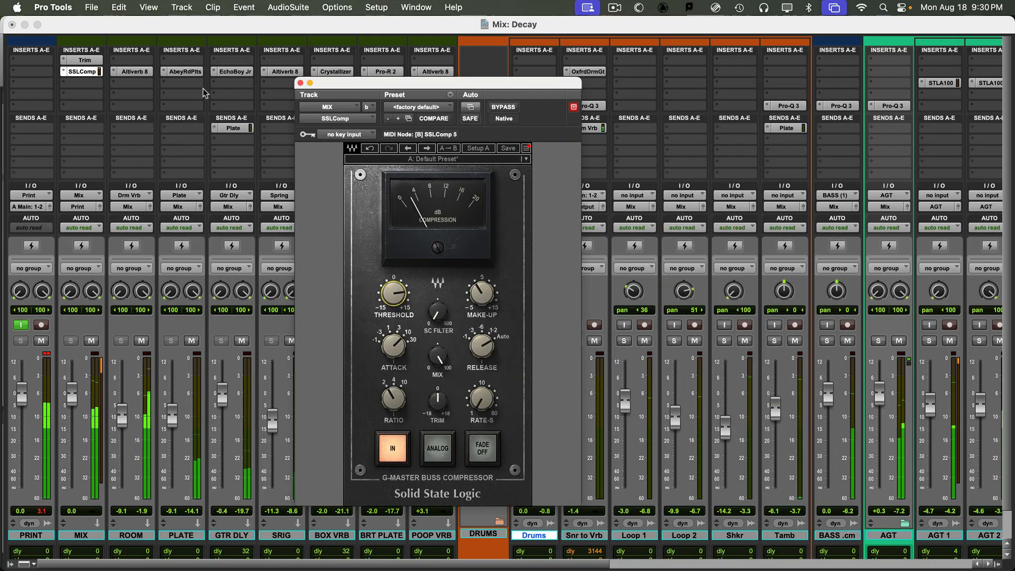